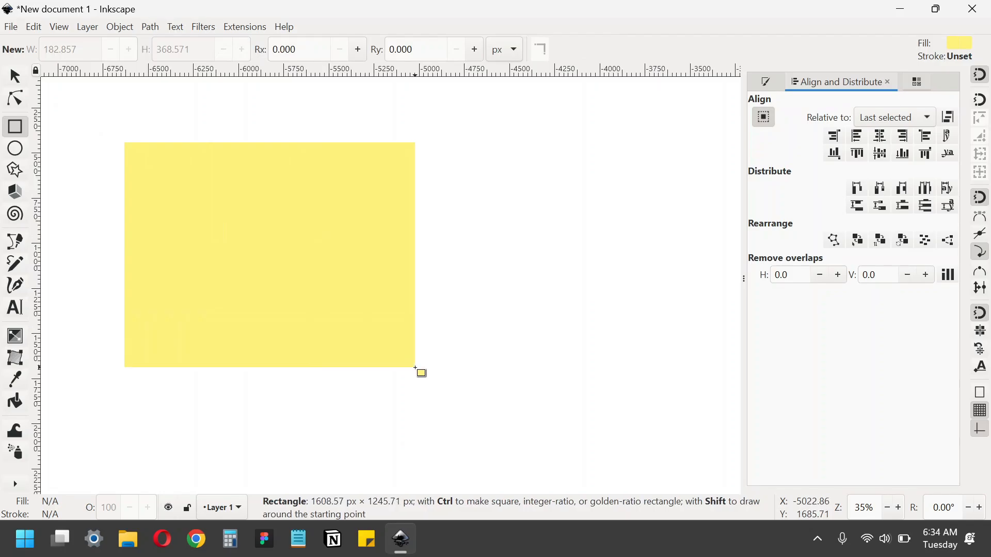
Change the yellow rectangle's fill to solid black (000000ff).
key(ctrl+shift+f)
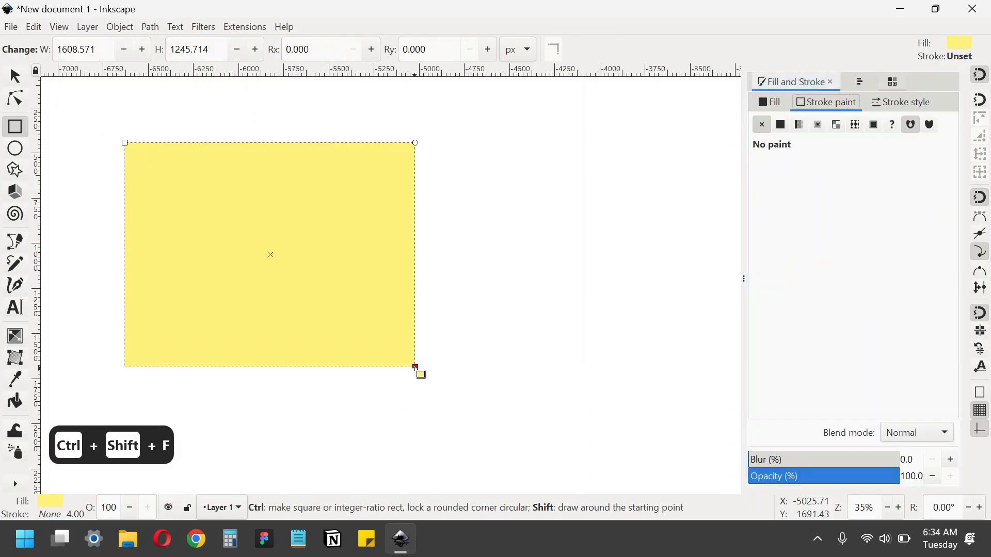
click(761, 103)
drag(812, 227, 772, 219)
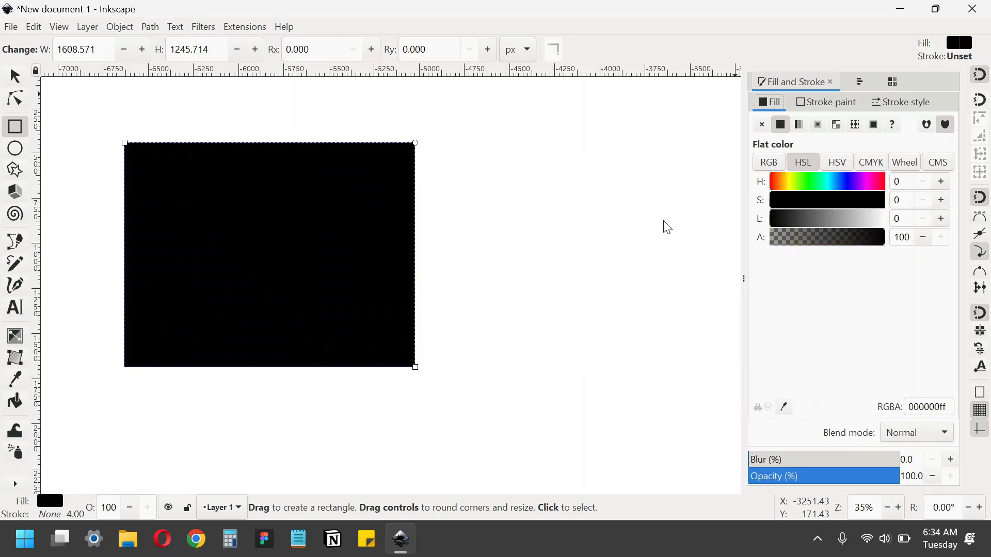
Resize the black rectangle to 4000 × 4000 px and move it up and to the left on the canvas.
click(8, 80)
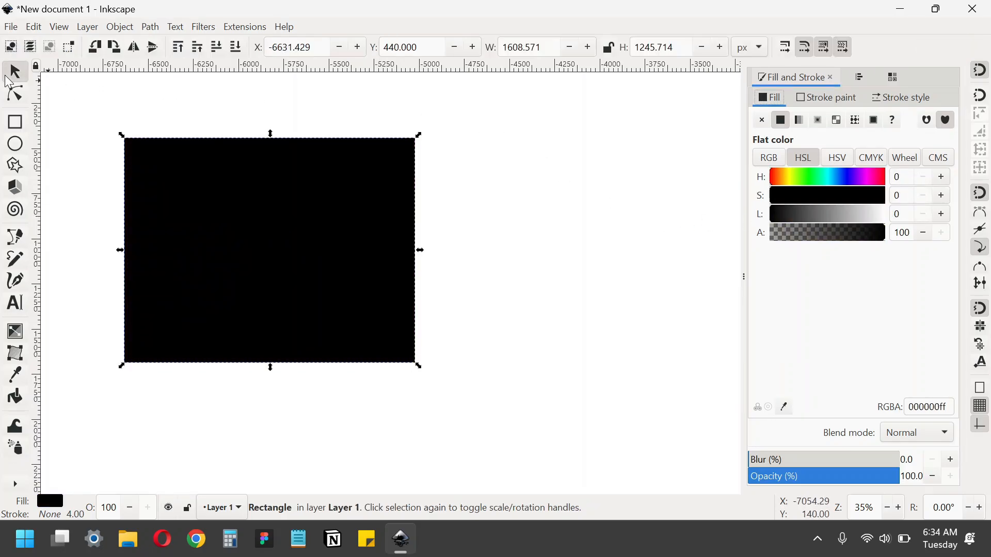
click(534, 47)
key(ctrl+a)
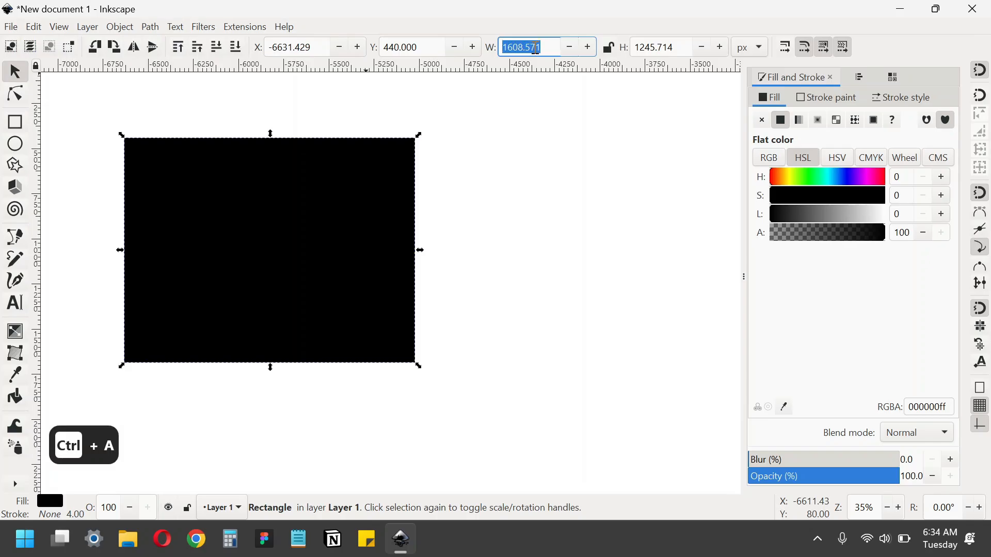
text(4000)
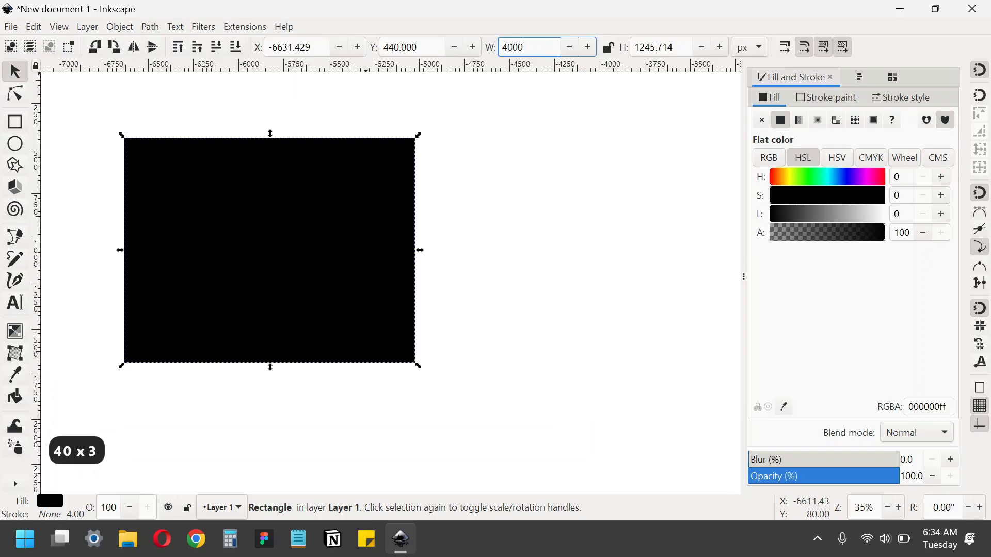
key(Tab)
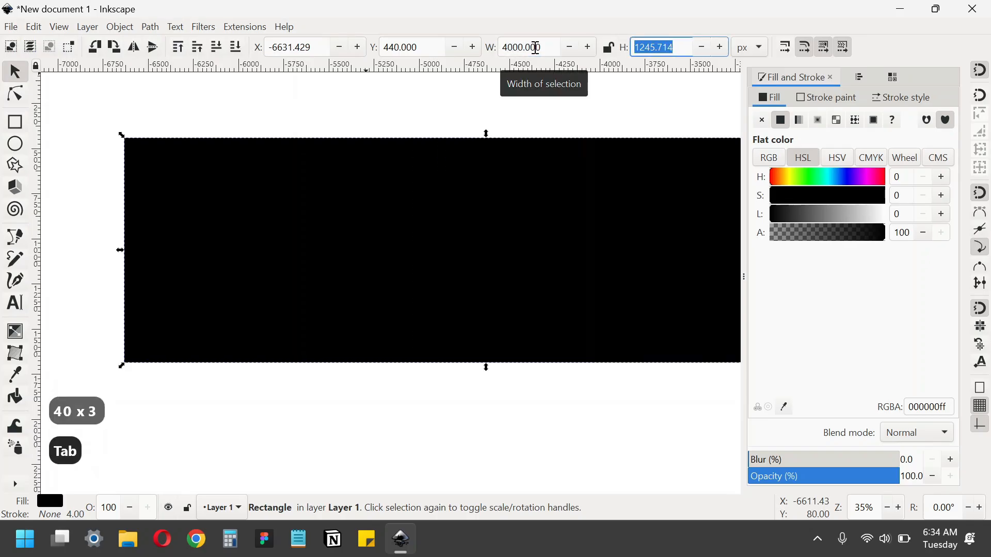
text(4000)
key(Return)
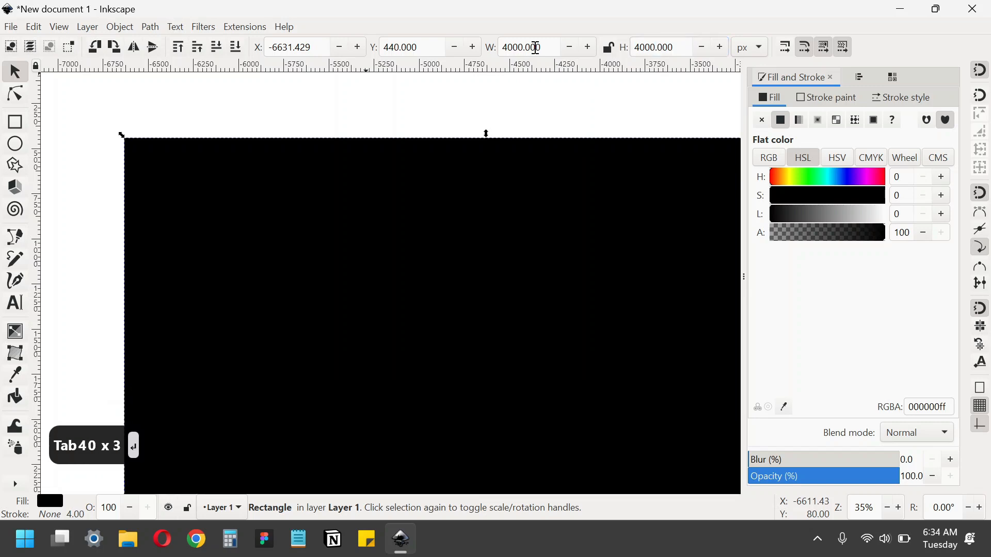
scroll(487, 184, down, 3)
drag(510, 264, 386, 205)
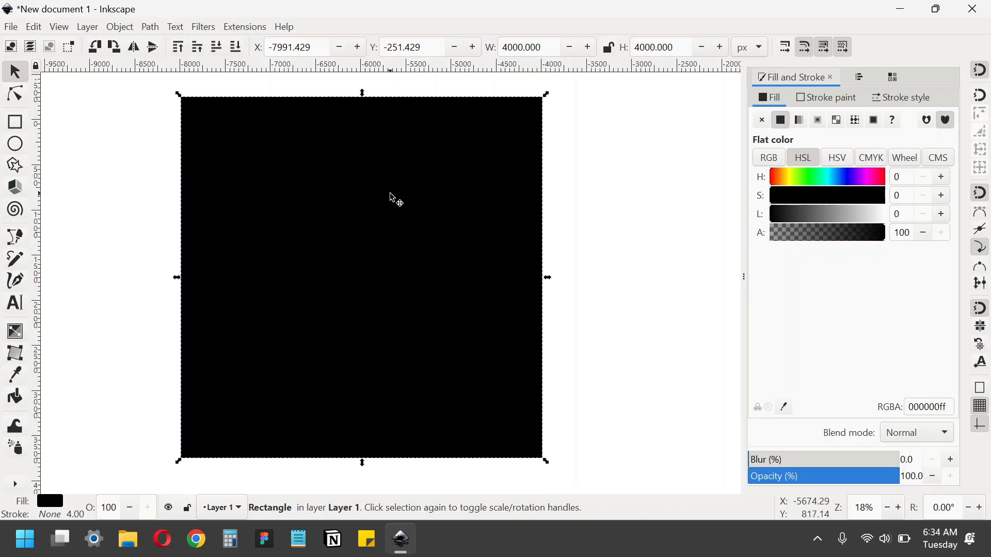
Rename Layer 1 as BG.
key(ctrl+shift+l)
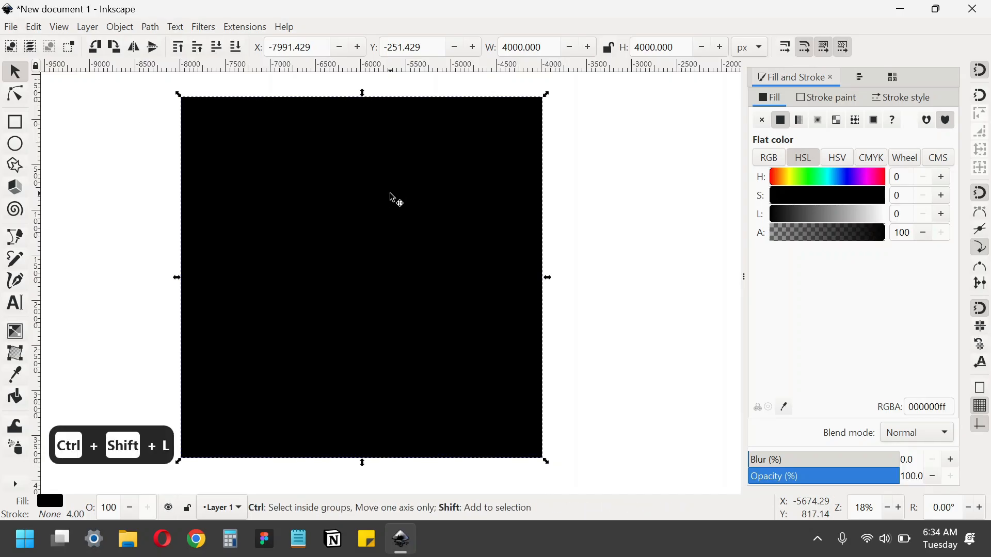
click(806, 99)
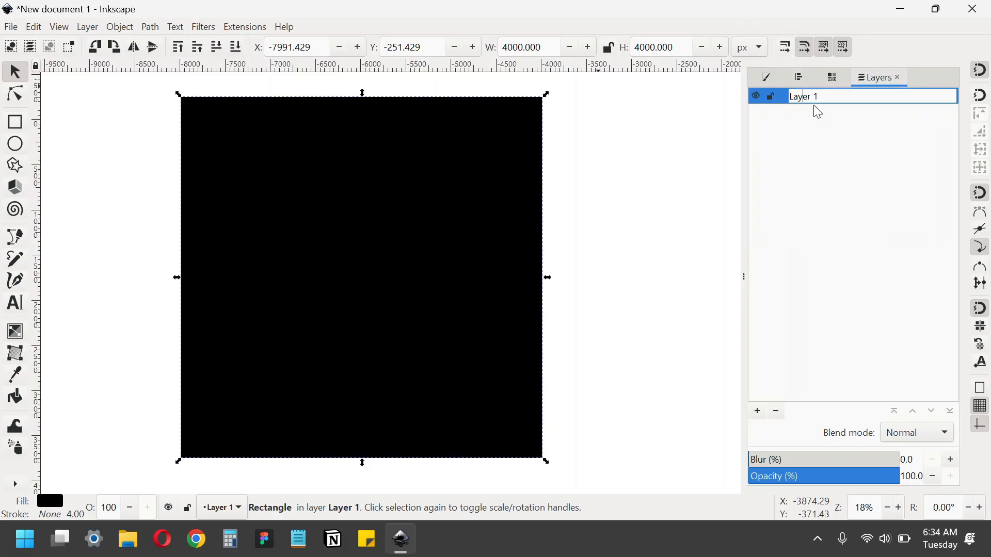
key(ctrl+a)
text(BG)
key(Return)
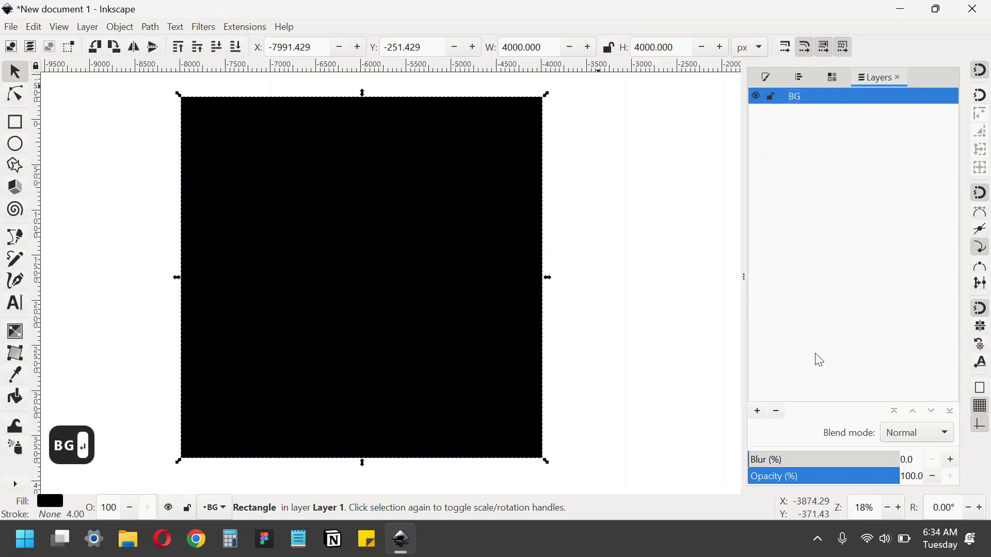
Add a layer named Text above the current layer and lock the BG layer.
click(758, 413)
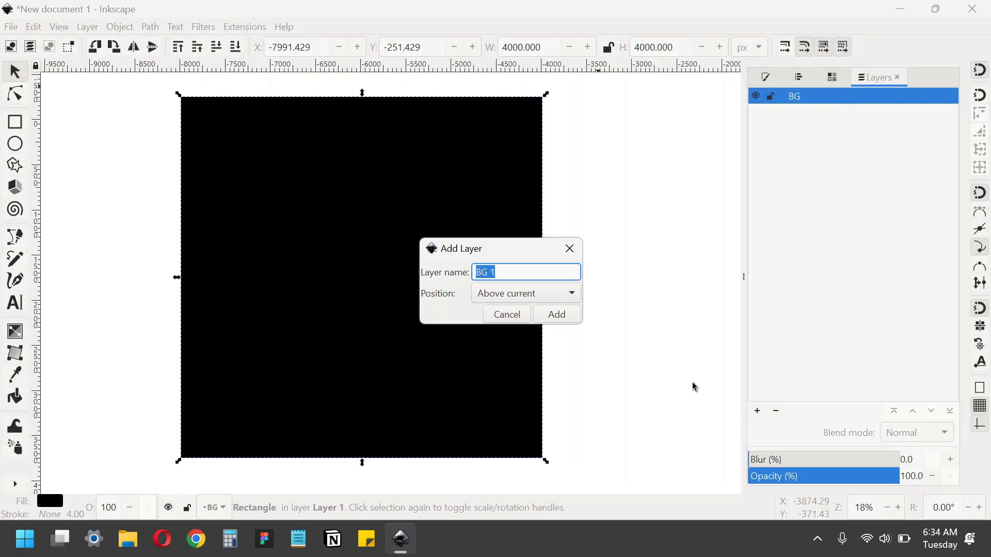
text(Text)
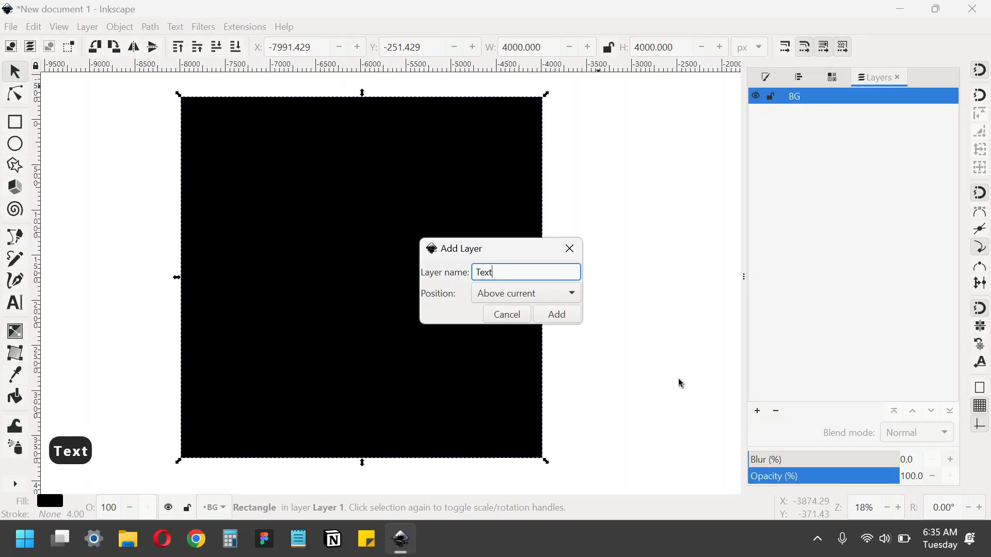
click(562, 316)
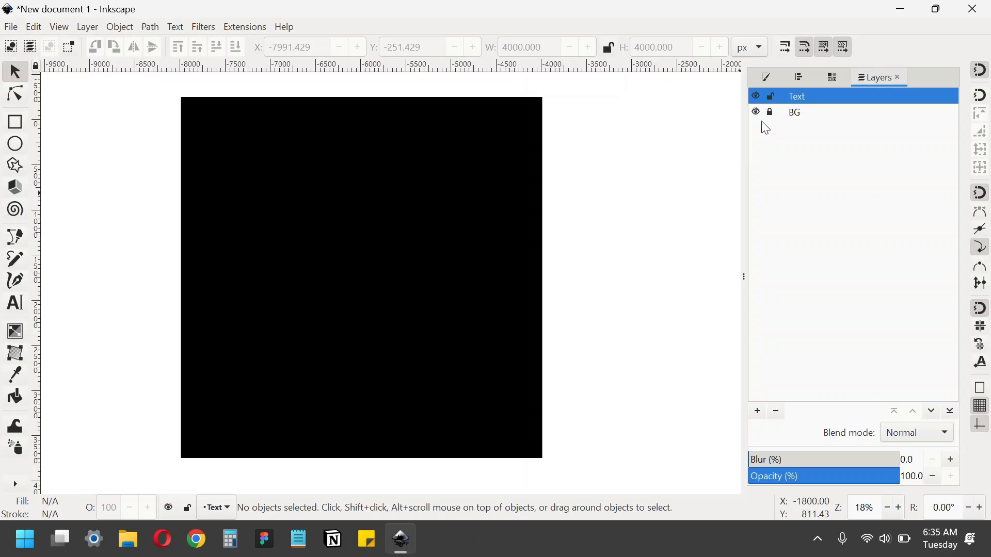
Add the text DESAINEW over the black square and fill it with white (ffffffff).
scroll(435, 232, up, 2)
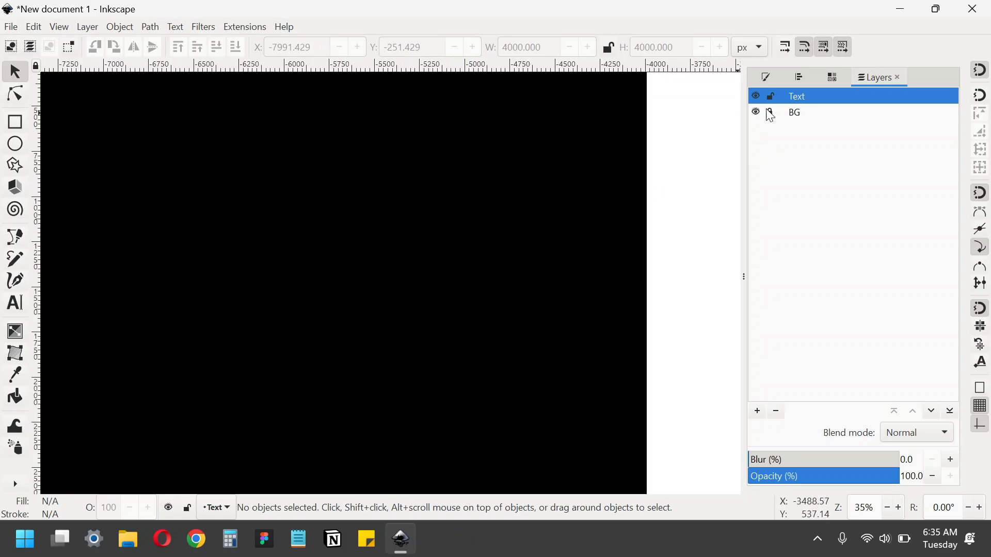
scroll(395, 279, up, 2)
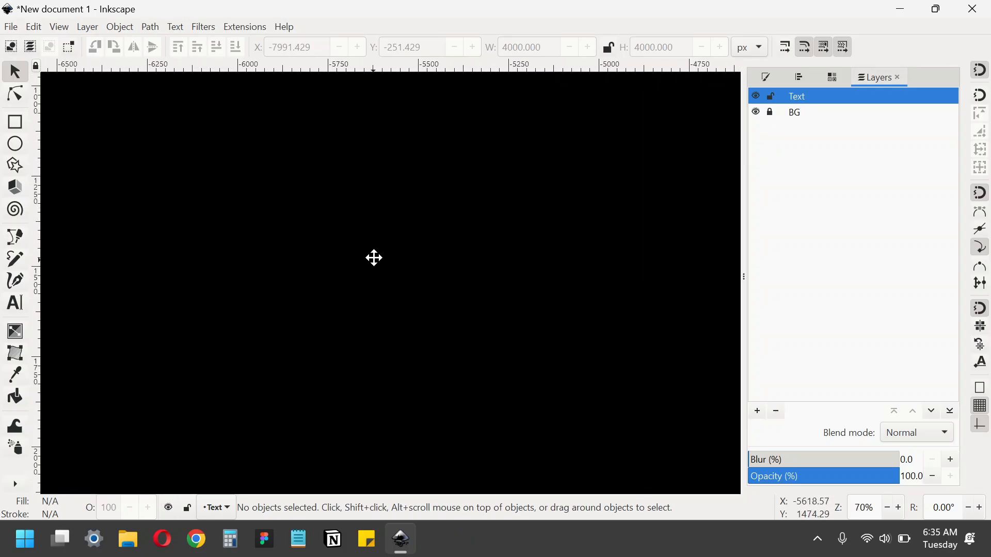
click(15, 304)
click(257, 299)
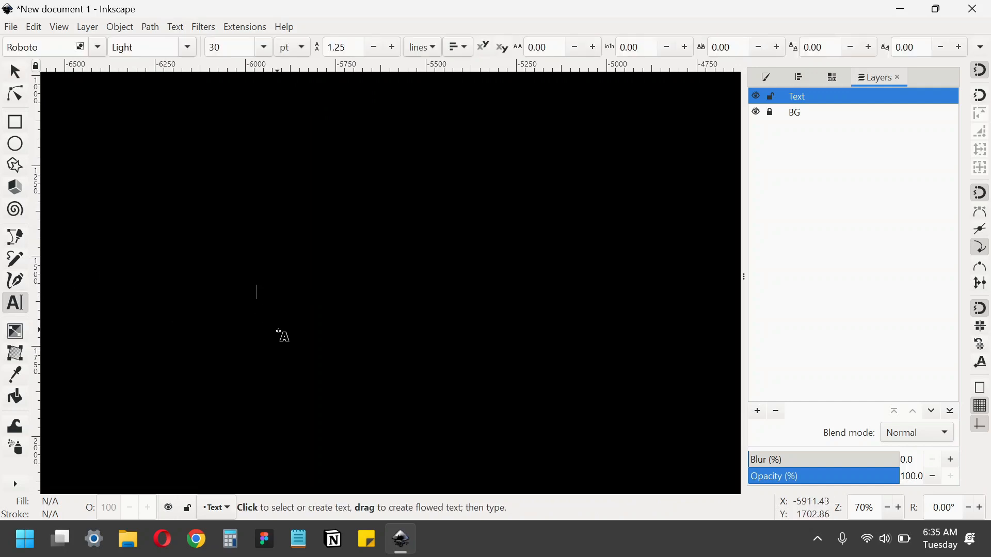
text(D)
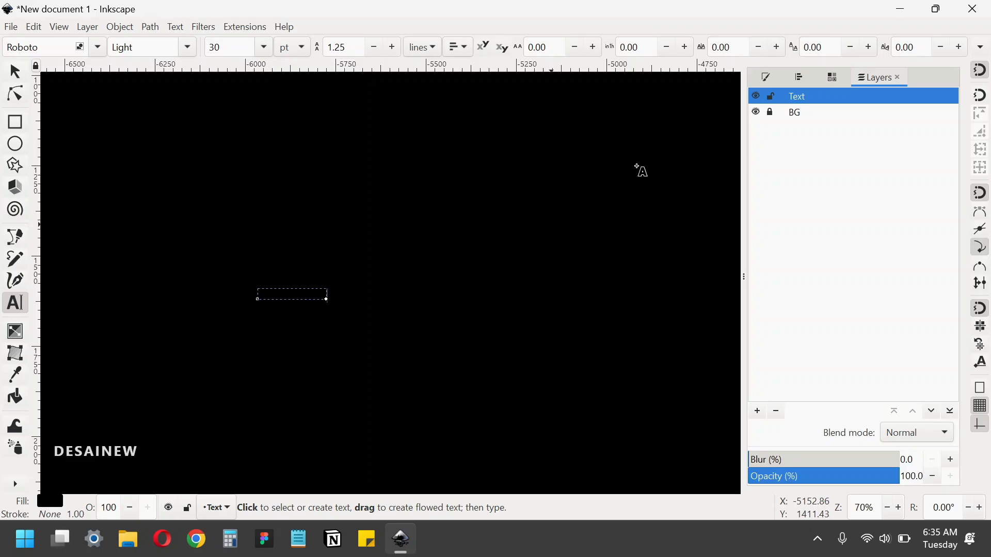
click(764, 78)
drag(820, 213, 981, 209)
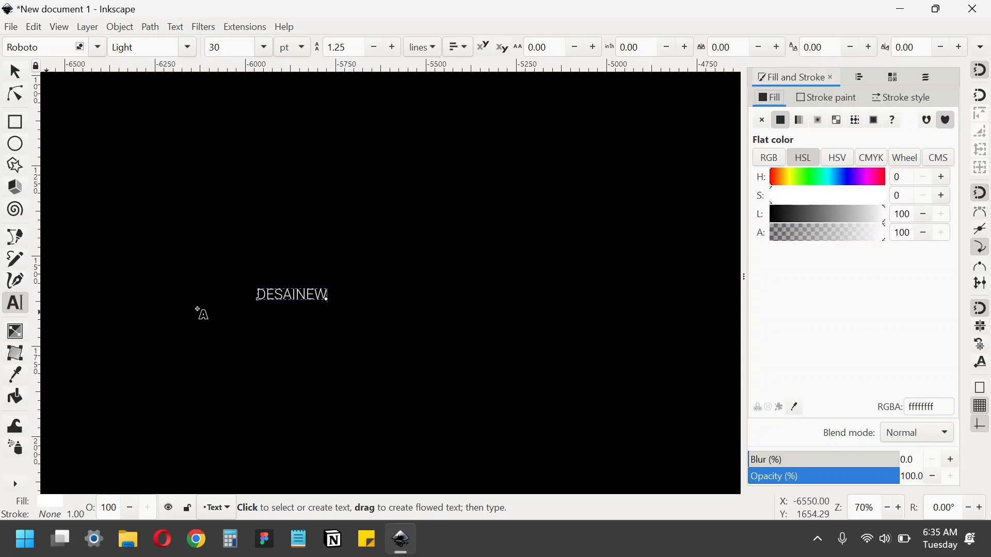
Change the font of the whole DESAINEW text to Impact.
key(ctrl+a)
click(48, 47)
key(ctrl+a)
text(impa)
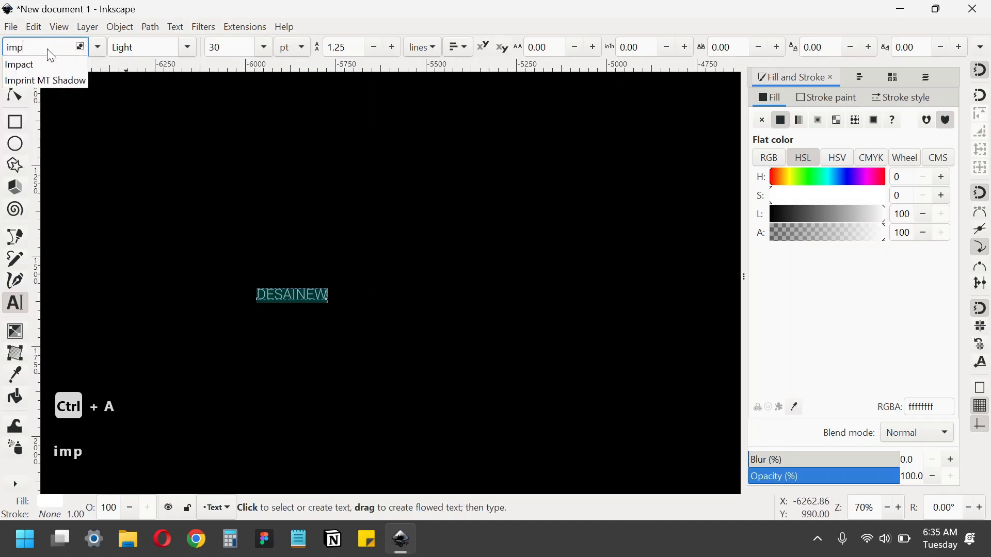
click(51, 64)
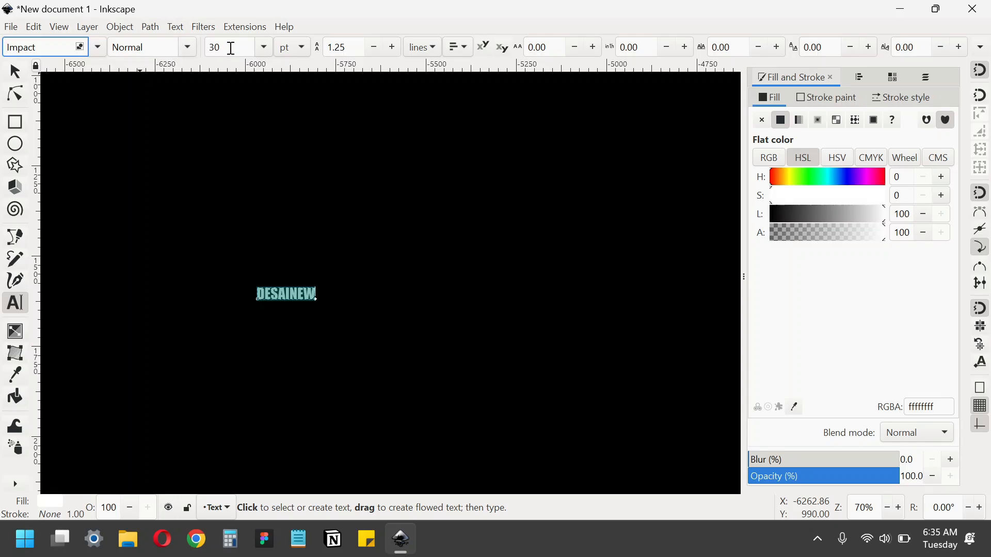
Set the DESAINEW text's font size to 180 pt and finish text editing.
click(230, 48)
key(ctrl+a)
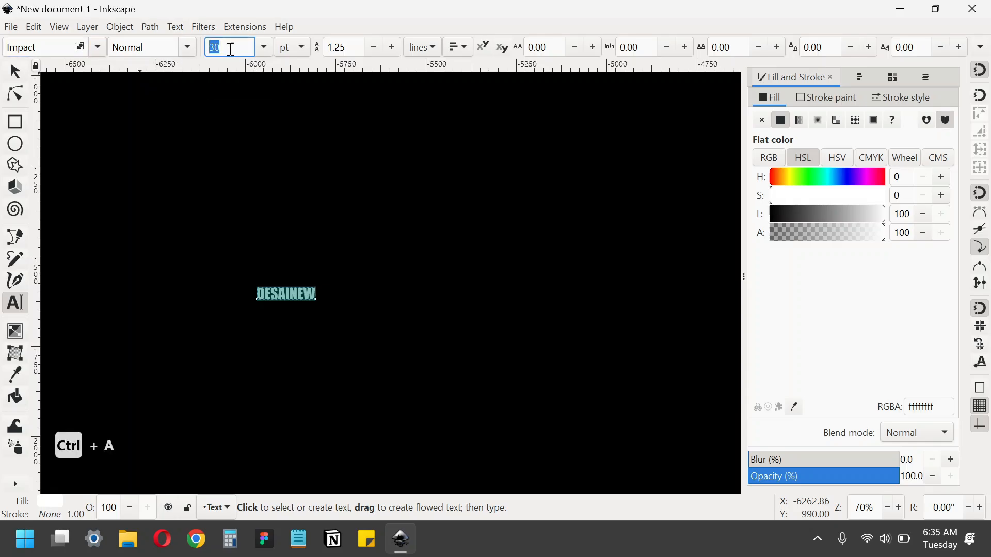
text(1)
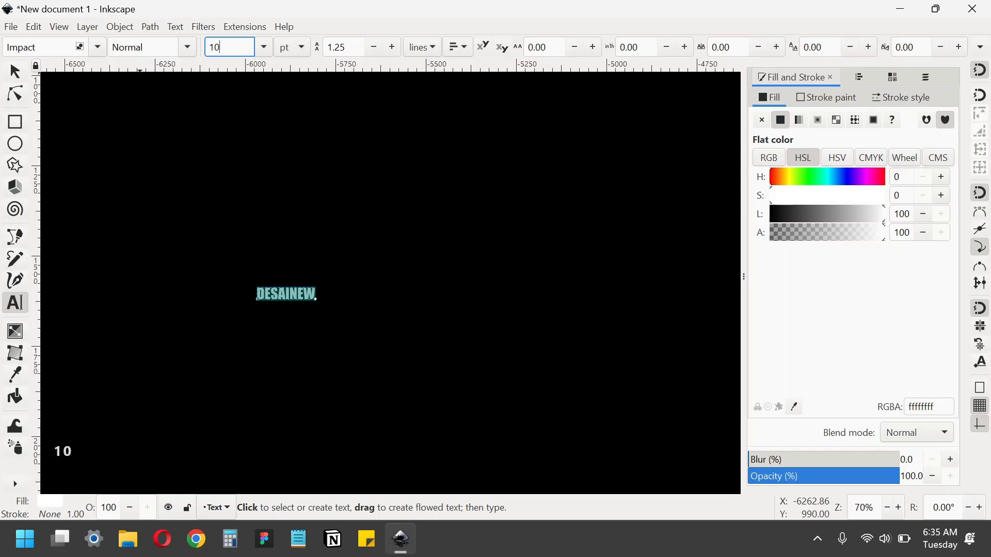
key(Return)
click(230, 48)
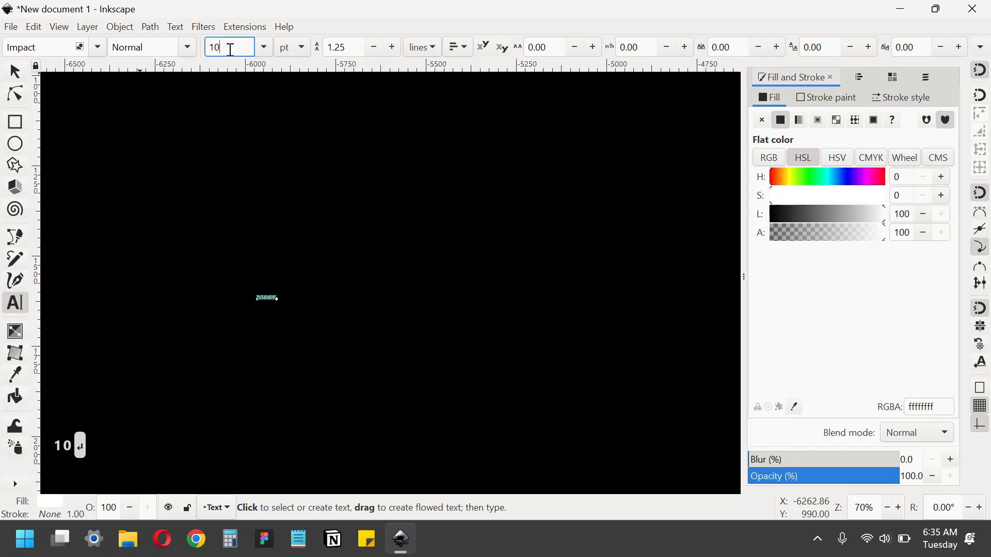
key(BackSpace)
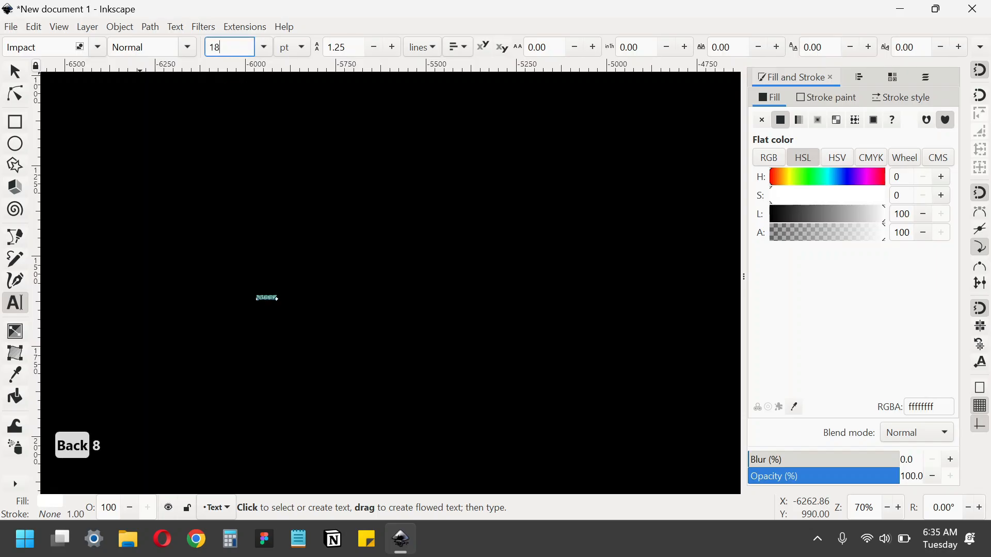
text(80)
key(Return)
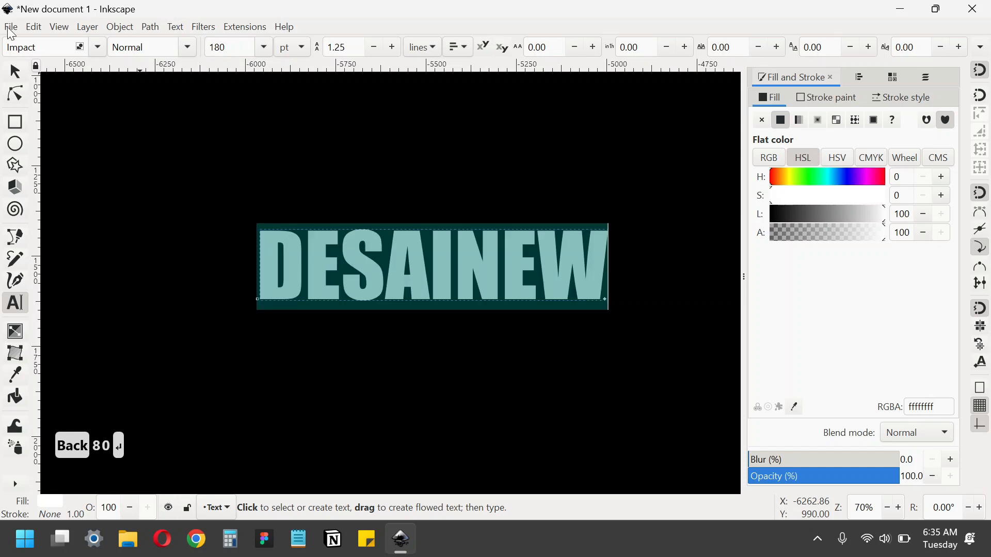
click(14, 71)
Draw a narrow vertical white rectangle about 53 × 511 px to the left of the DESAINEW text.
drag(472, 280, 430, 339)
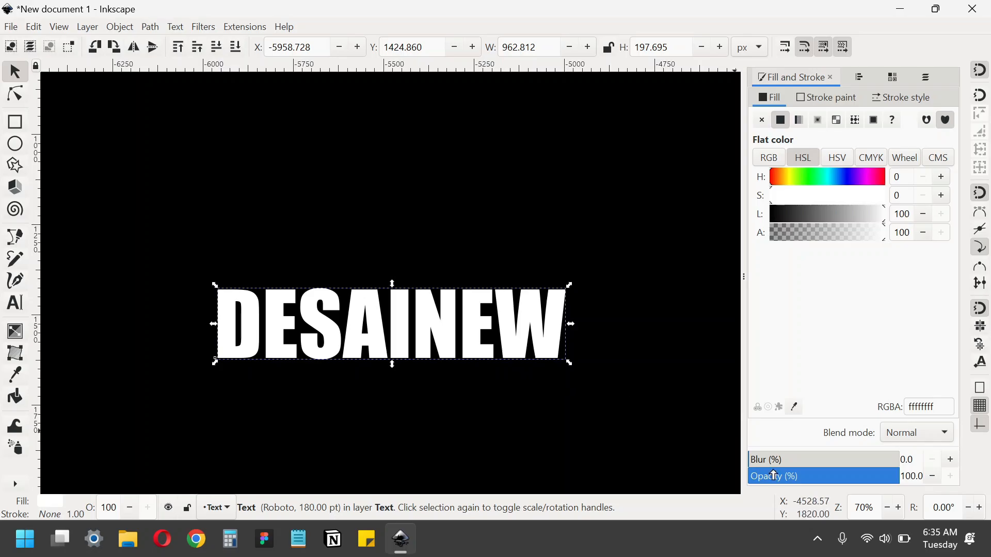
scroll(860, 508, down, 6)
drag(487, 385, 512, 361)
click(532, 370)
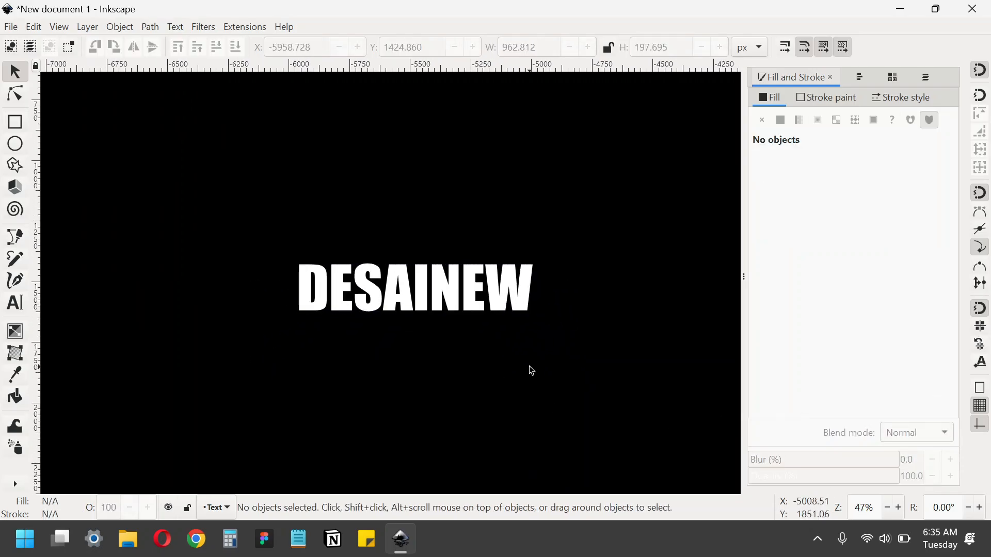
click(15, 122)
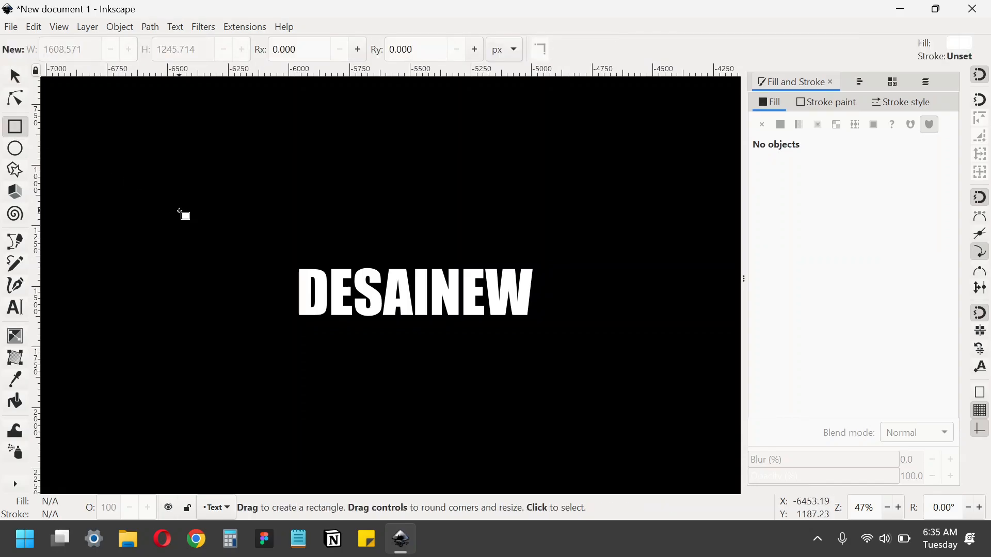
drag(187, 174, 200, 298)
click(15, 76)
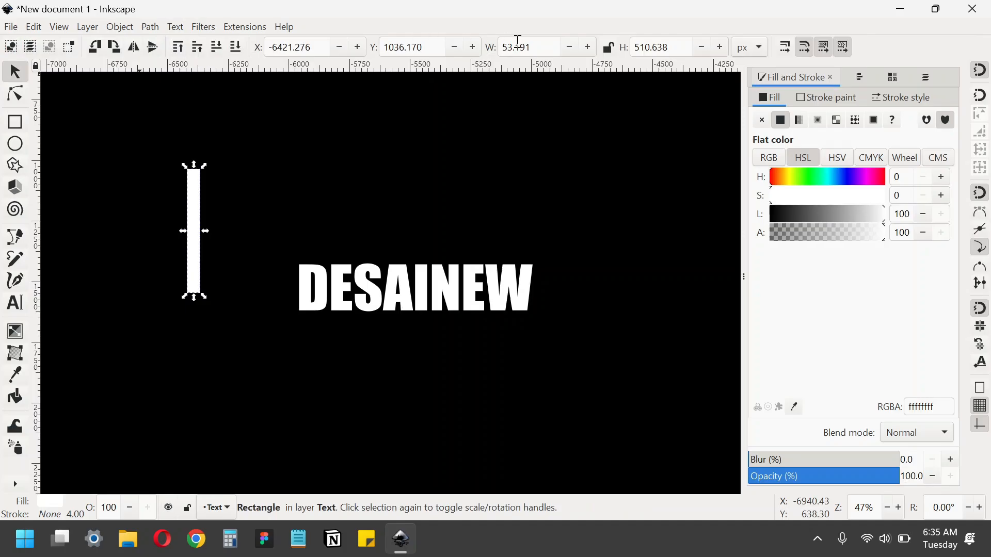
Set the vertical white rectangle's size to 100 px wide and 580 px high.
click(534, 49)
key(ctrl+a)
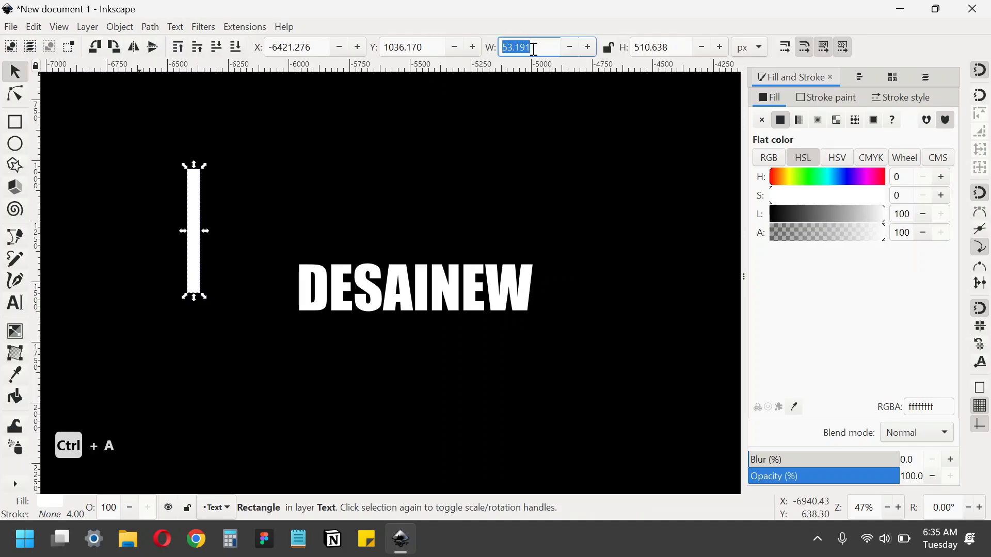
text(100)
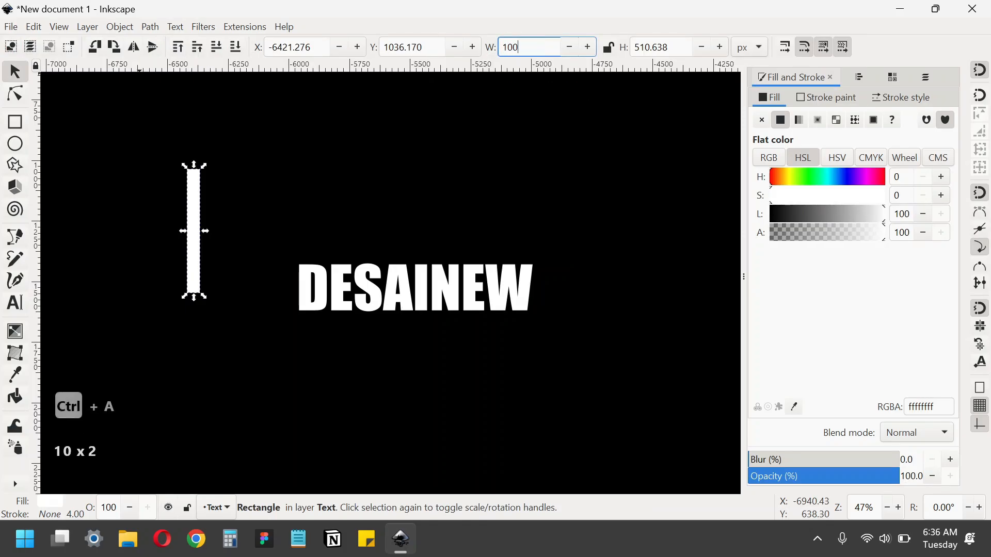
key(Tab)
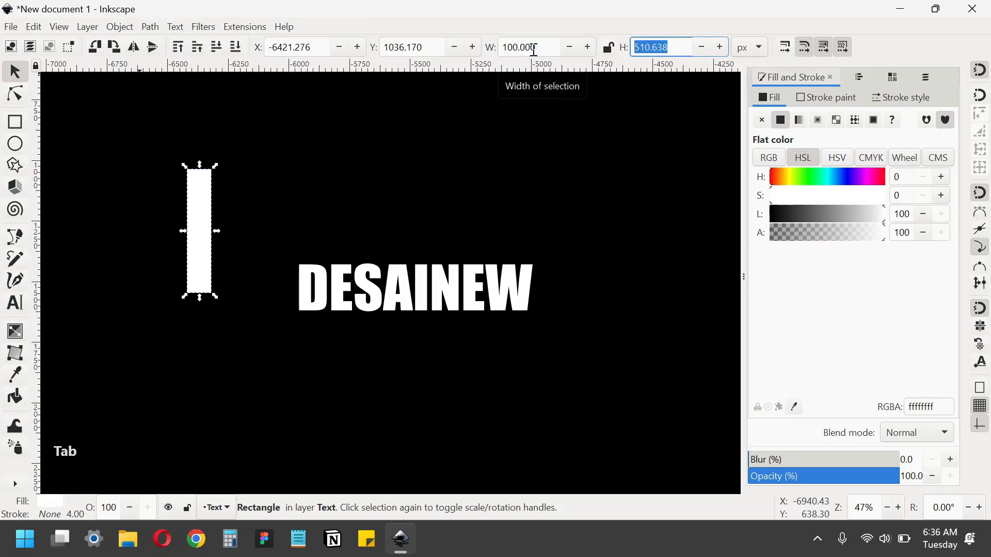
text(580)
key(Return)
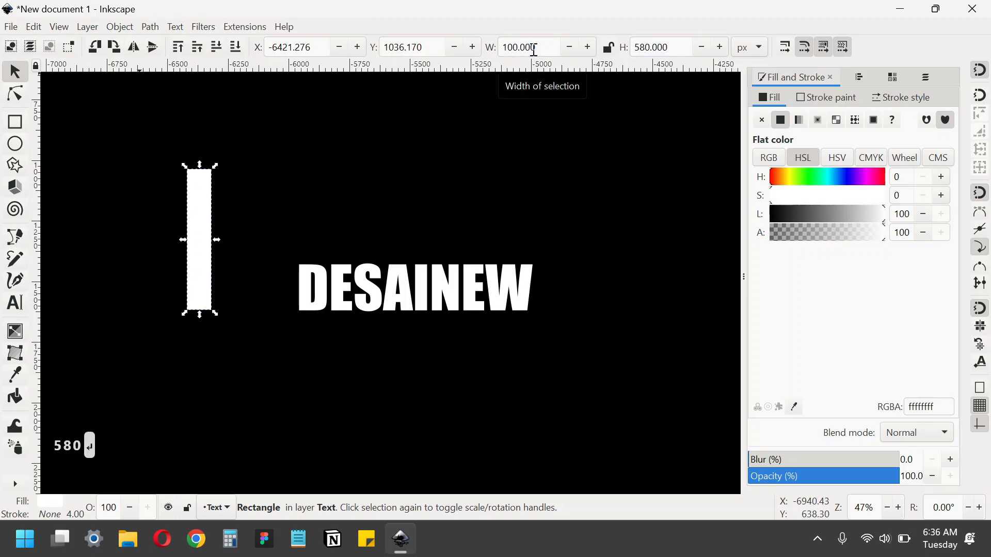
Align the vertical white rectangle's bottom edge to the bottom of the DESAINEW text.
shift+click(366, 294)
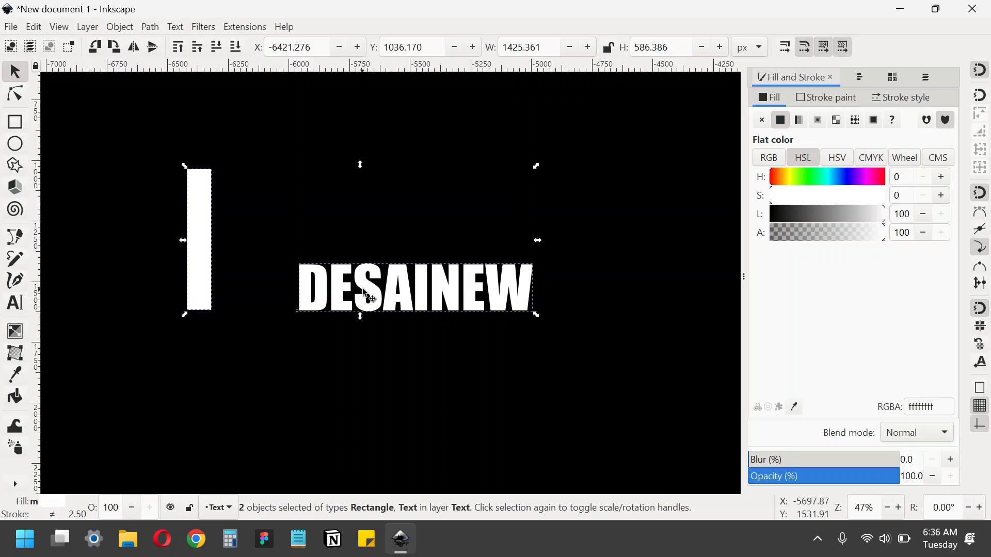
key(ctrl+shift+a)
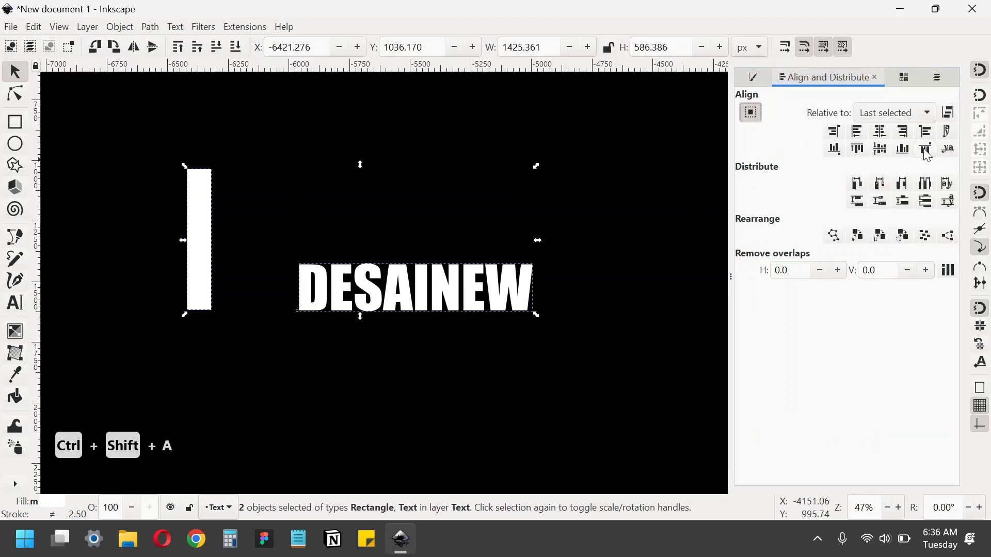
click(906, 154)
click(231, 289)
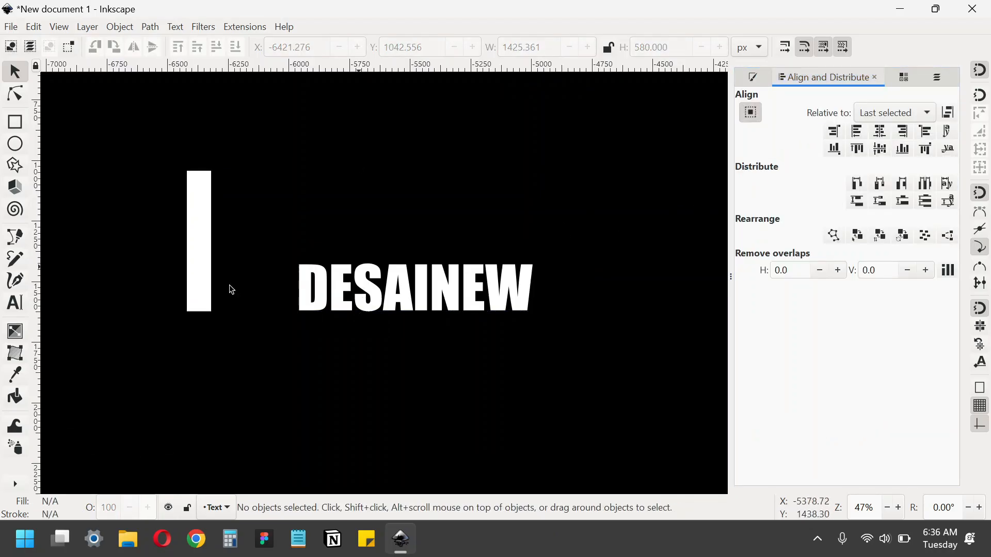
Fill the vertical rectangle with the yellow 400 swatch.
click(194, 231)
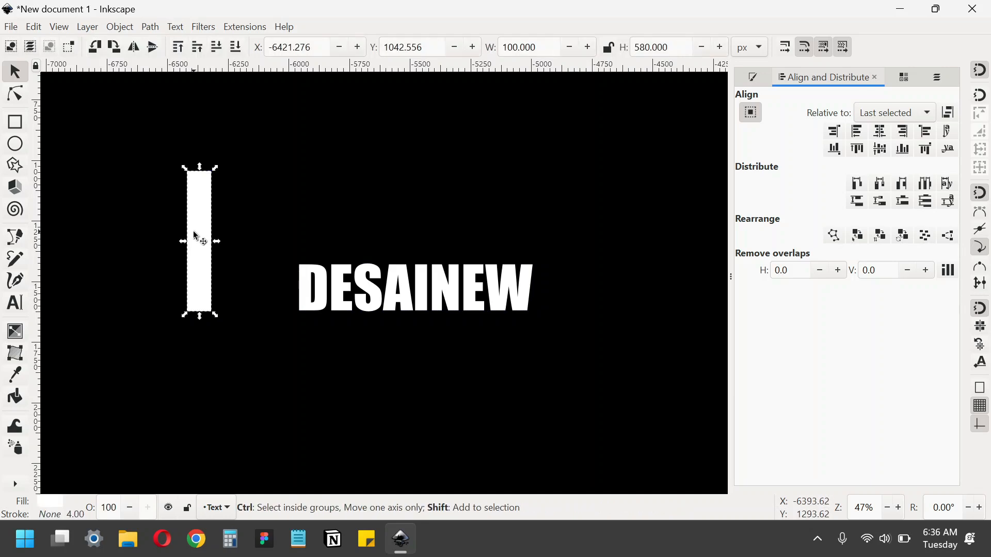
key(ctrl+shift+w)
click(822, 419)
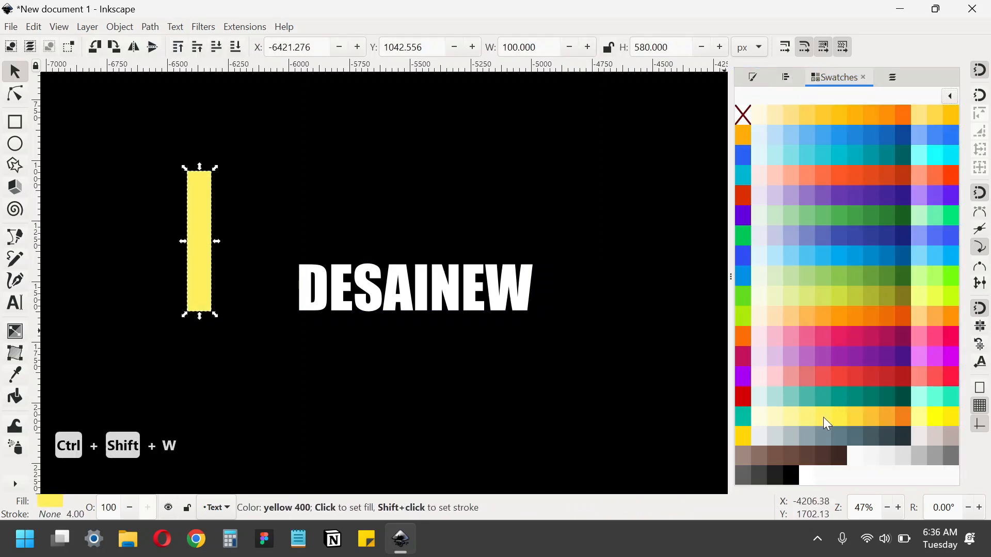
key(Escape)
Duplicate the yellow rectangle and place the copy lower, between the original and the DESAINEW text.
click(195, 200)
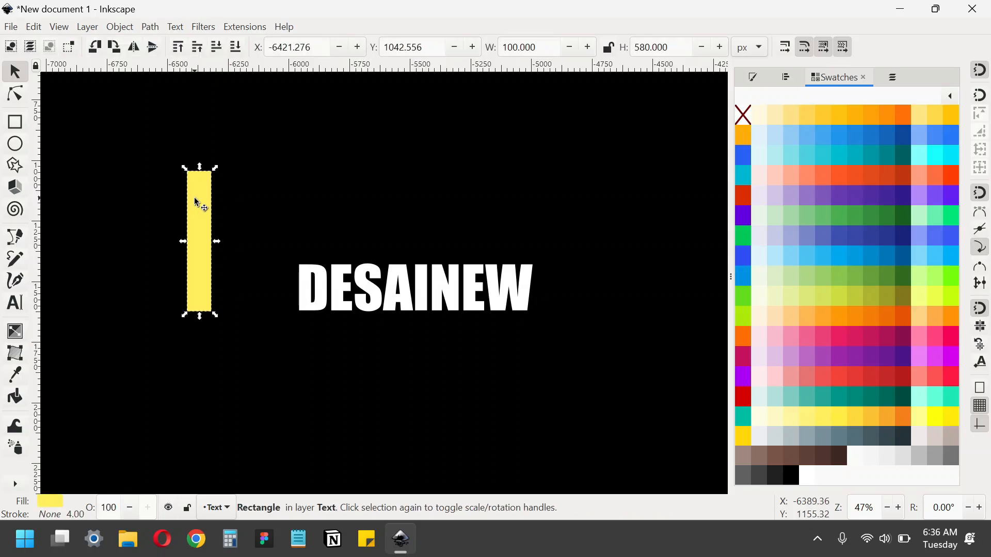
right_click(195, 194)
click(221, 216)
drag(196, 184, 231, 243)
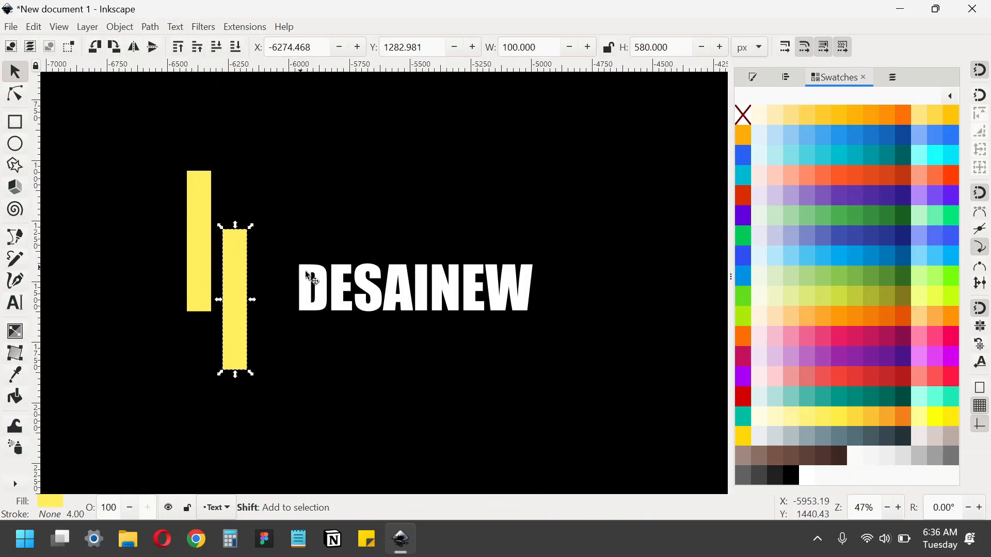
Align the duplicate yellow rectangle's top edge to the top of the DESAINEW text and shift it slightly closer to the first rectangle.
shift+click(317, 277)
key(ctrl+shift+a)
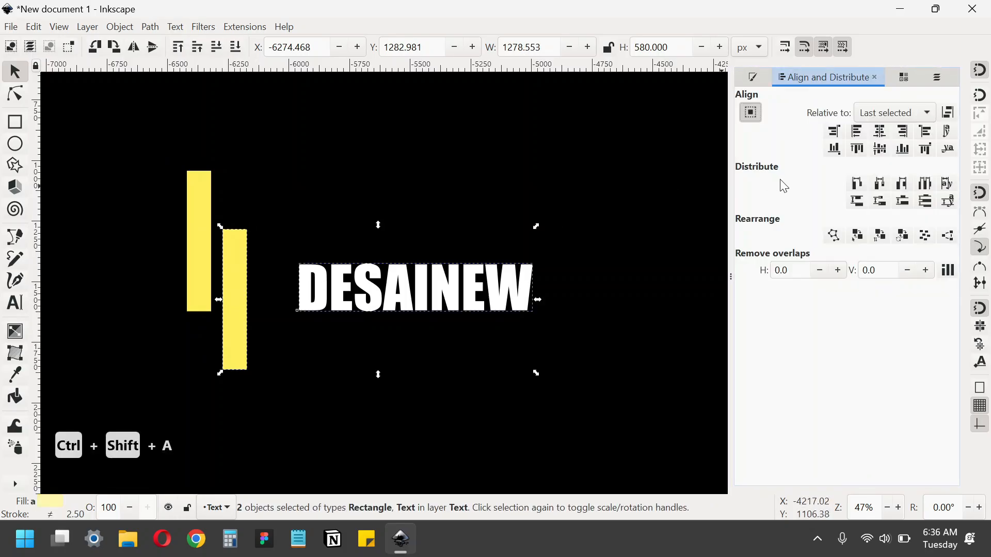
click(856, 149)
click(448, 231)
click(233, 278)
drag(233, 276, 229, 277)
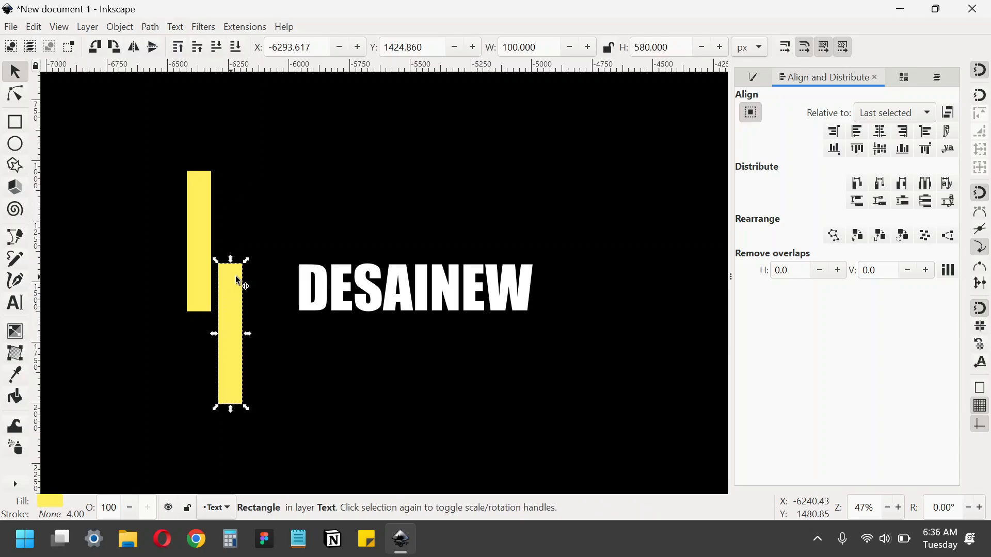
click(398, 231)
Create a Clone original path (LPE) from the DESAINEW text.
click(365, 277)
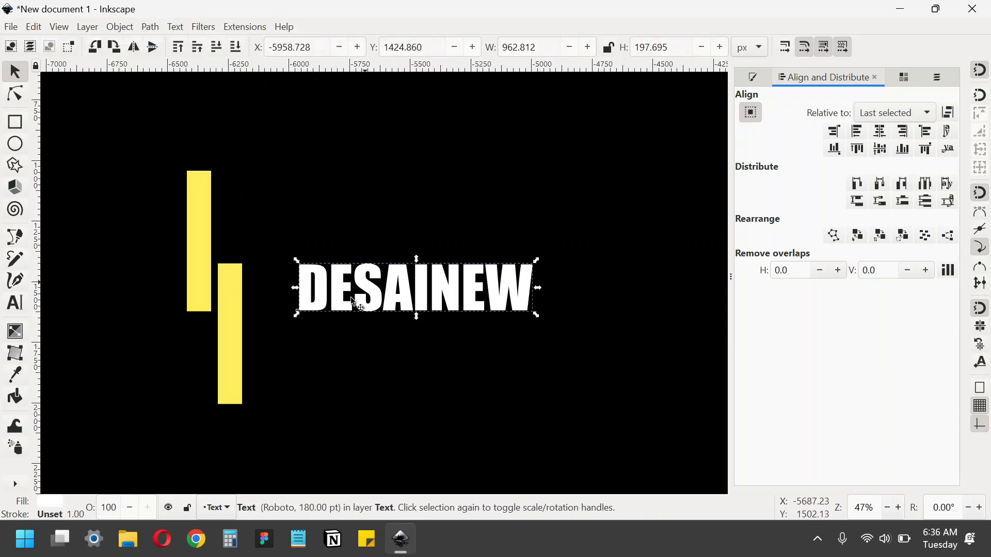
click(34, 27)
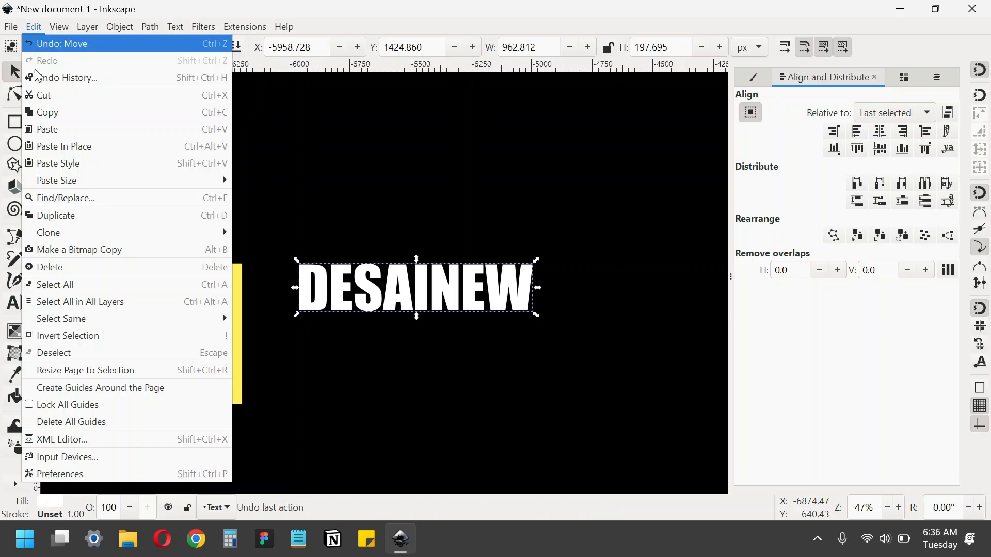
mouse_move(73, 232)
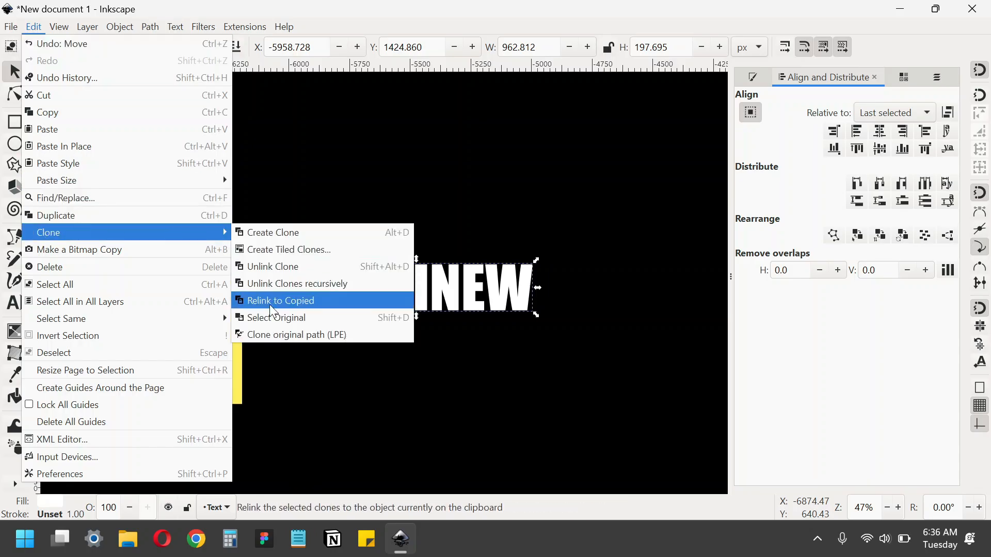
click(314, 334)
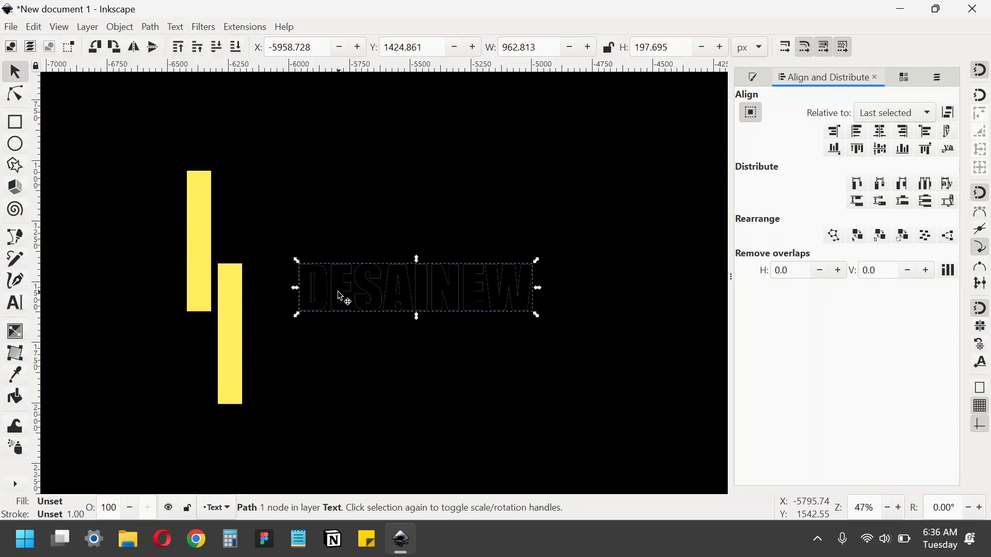
Enable Allow Transforms in the DESAINEW clone's Clone original path effect.
drag(321, 277, 280, 246)
key(Escape)
click(175, 26)
mouse_move(151, 27)
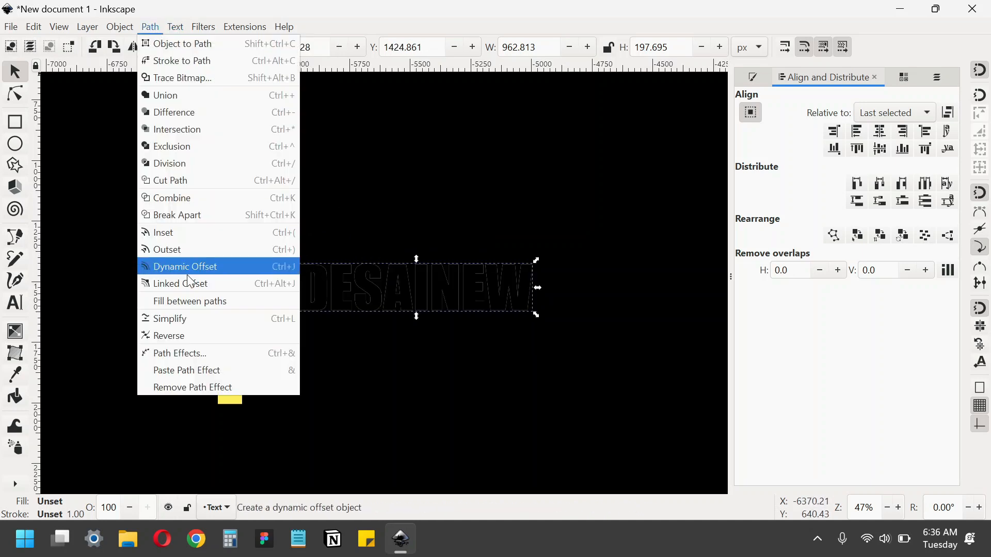
click(212, 355)
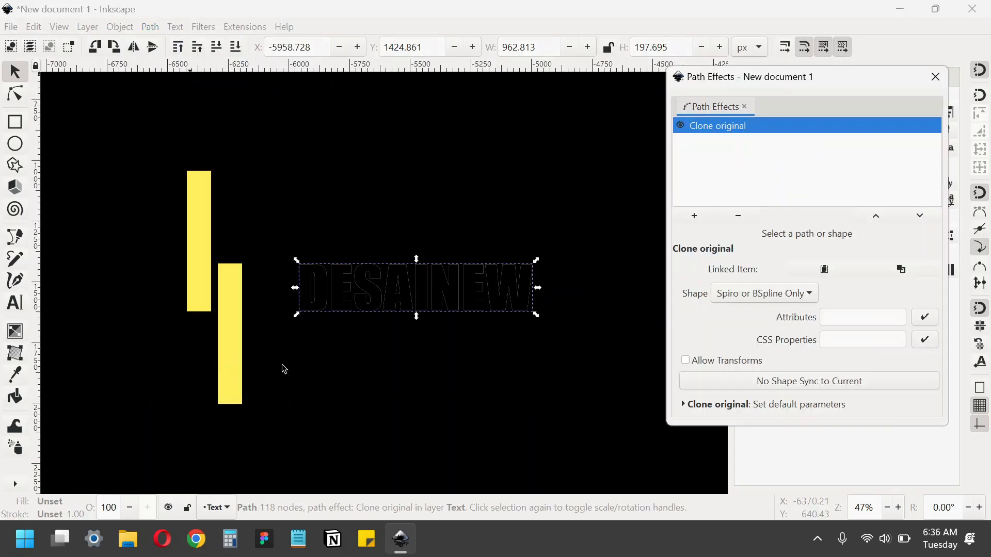
click(687, 364)
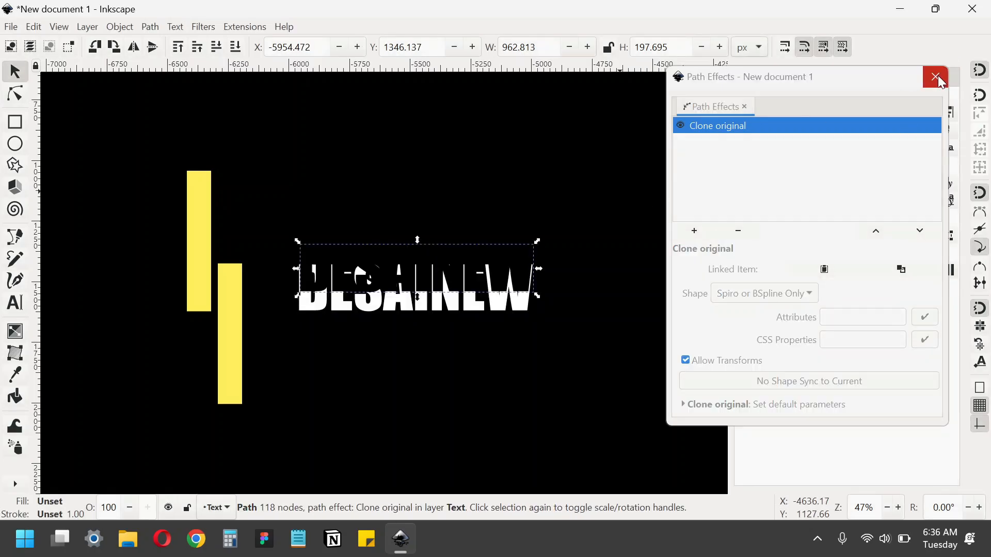
click(935, 76)
Undo the DESAINEW clone's trial moves and shift it straight up about 123 px so it partly overlaps the white text.
drag(431, 278, 460, 243)
key(ctrl+z)
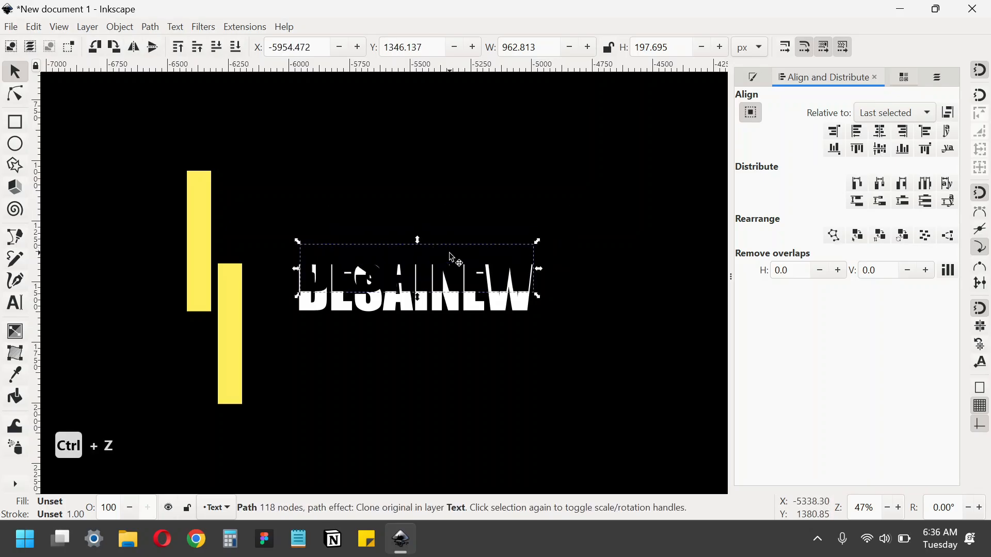
key(ctrl+z)
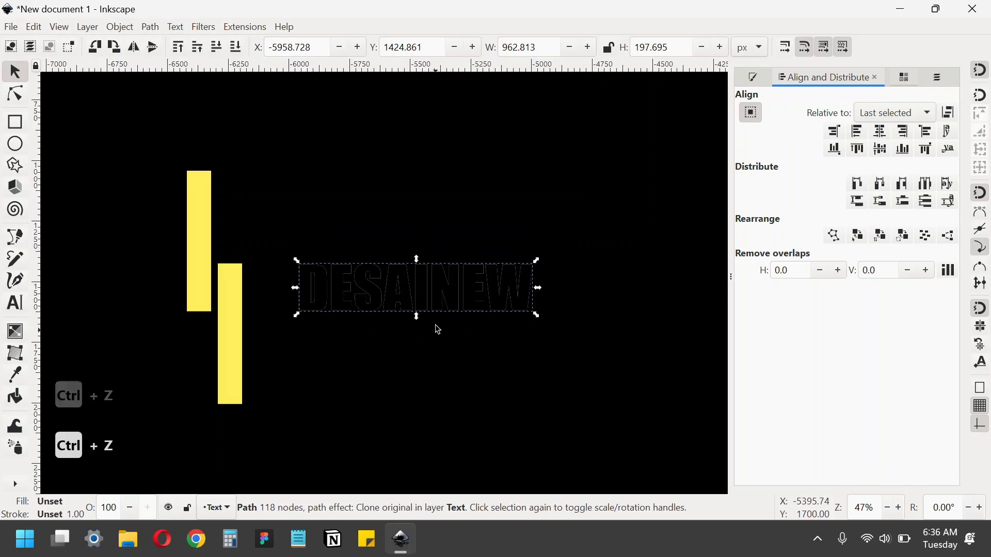
drag(336, 296, 345, 268)
Give the DESAINEW clone a flat-colour stroke and remove its fill.
key(ctrl+shift+f)
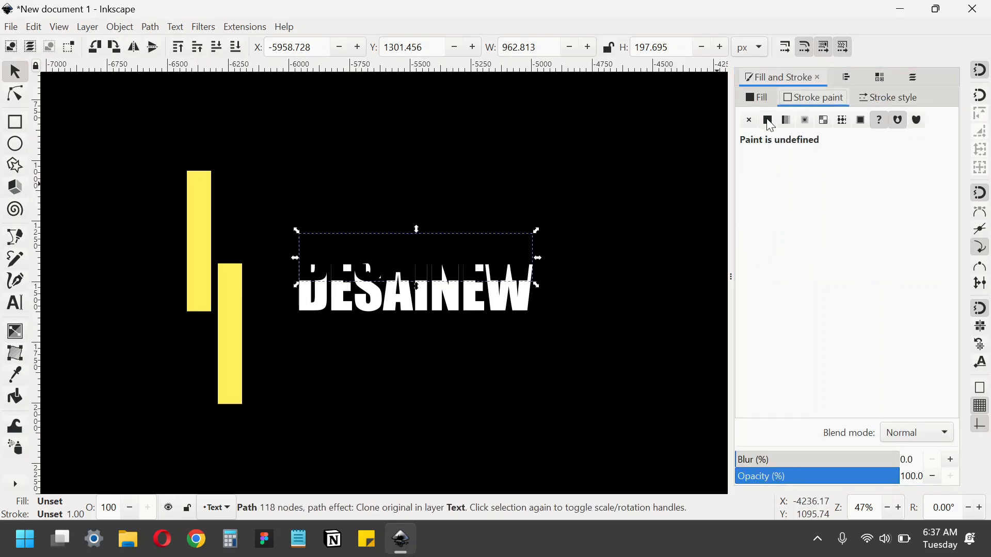
click(767, 121)
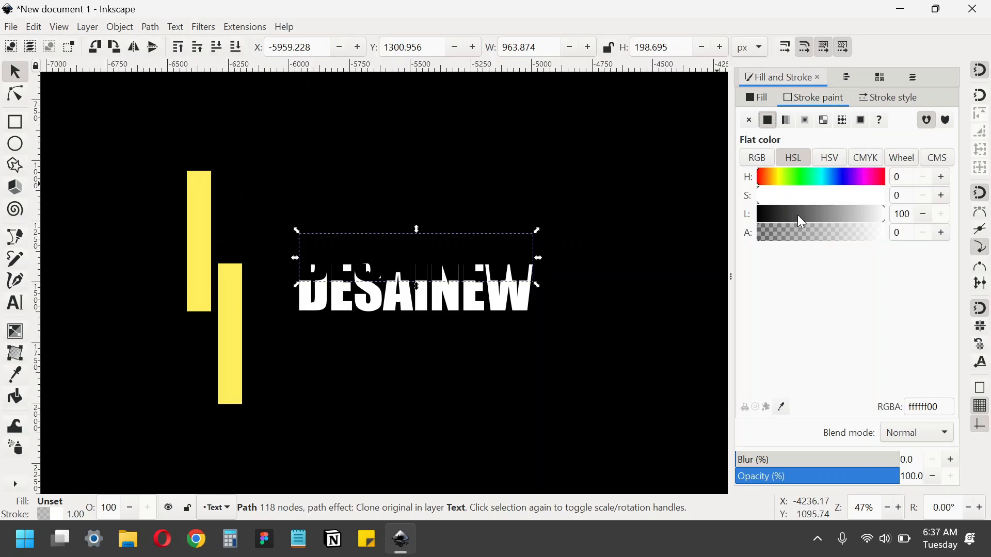
click(760, 98)
click(749, 121)
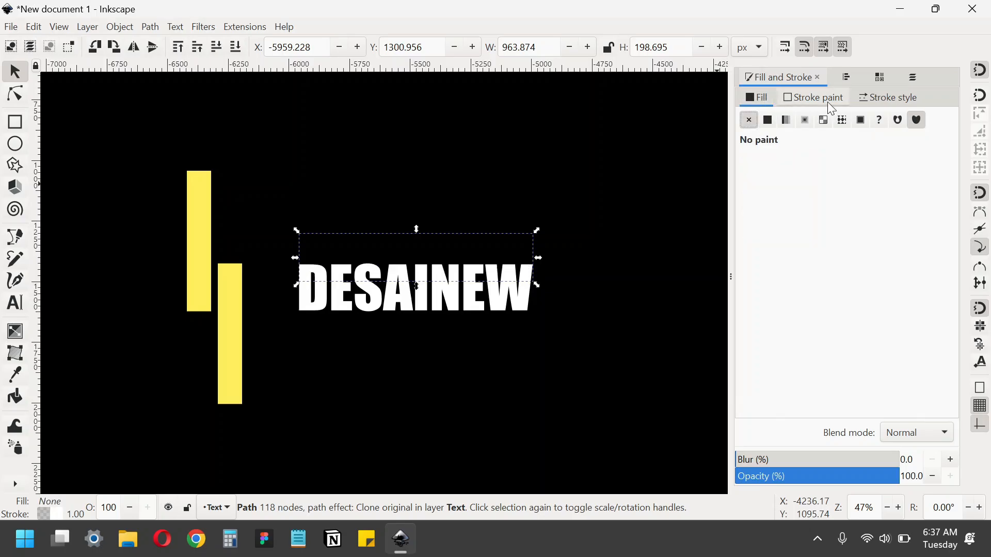
Set the DESAINEW clone's stroke width to 3 px and raise its white stroke's alpha to 100.
click(887, 97)
click(809, 121)
key(ctrl+a)
text(3)
key(Return)
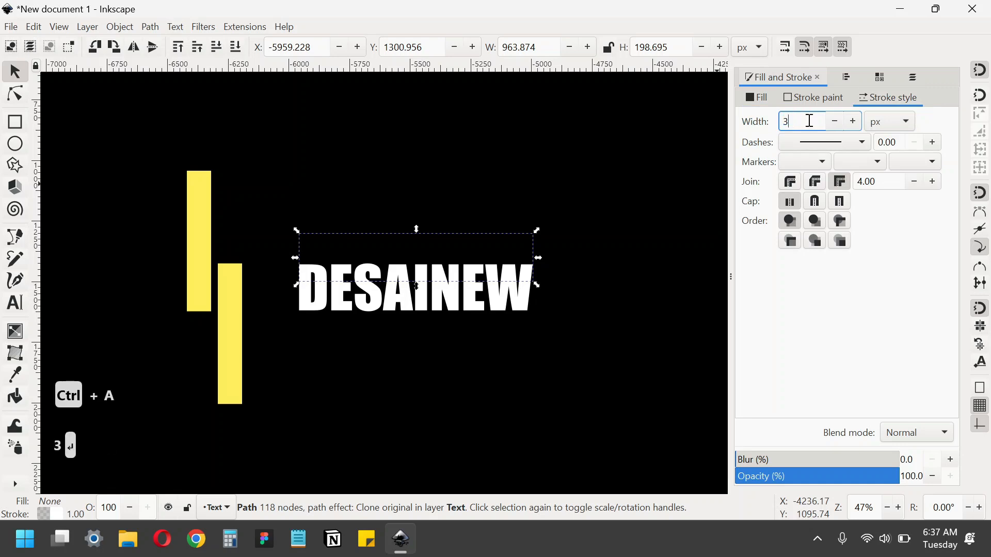
click(806, 98)
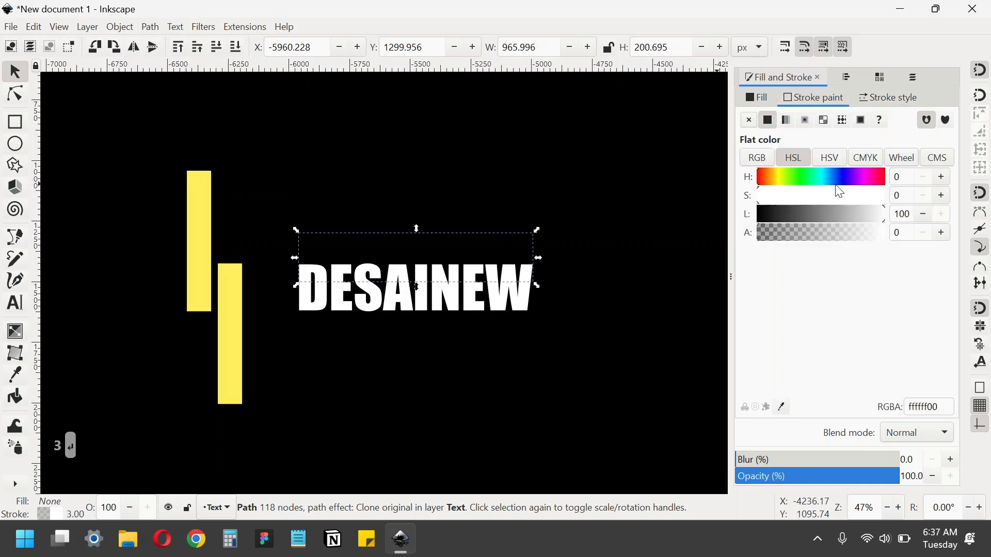
drag(789, 235, 884, 233)
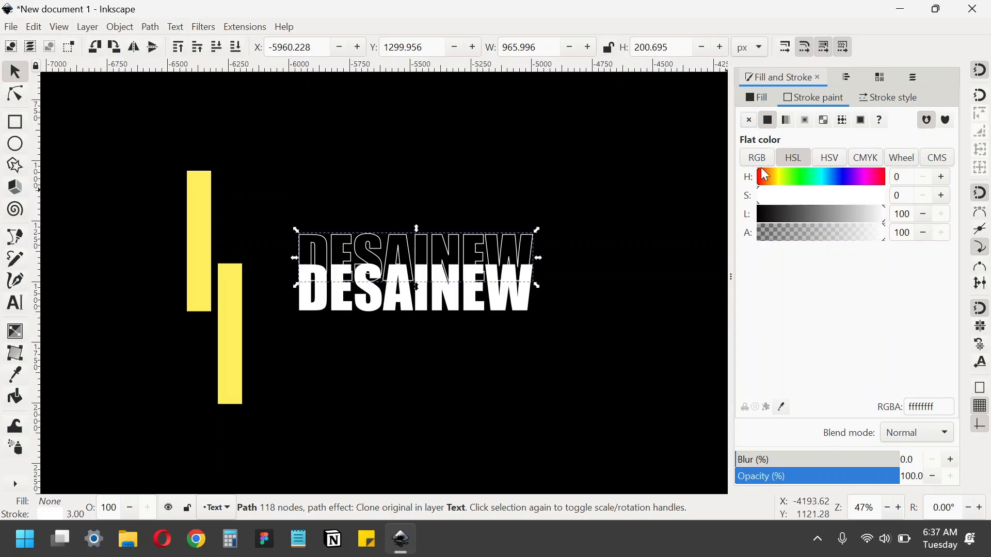
Apply a linear gradient to the clone's stroke and, with snapping off, run it vertically from the letters' top centre to their bottom centre.
click(787, 124)
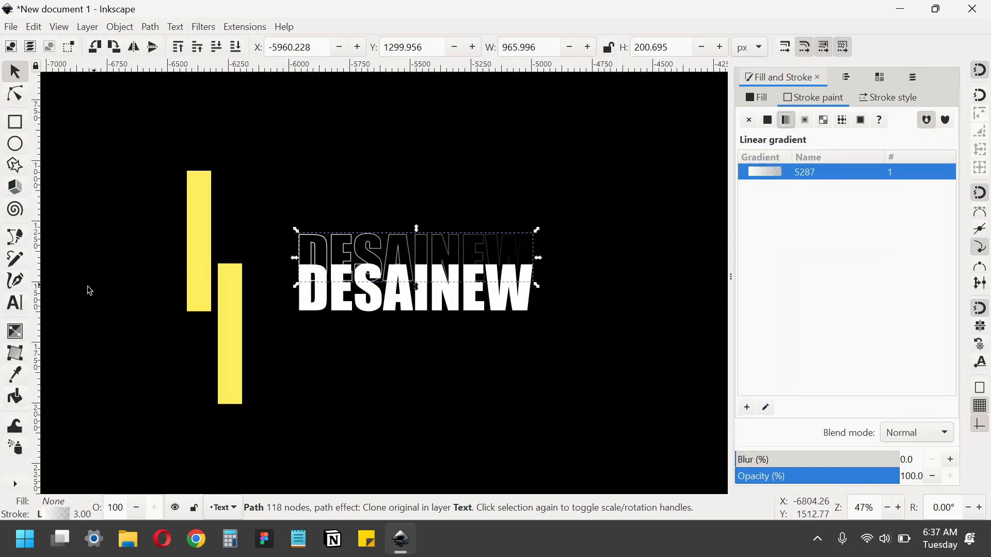
click(16, 337)
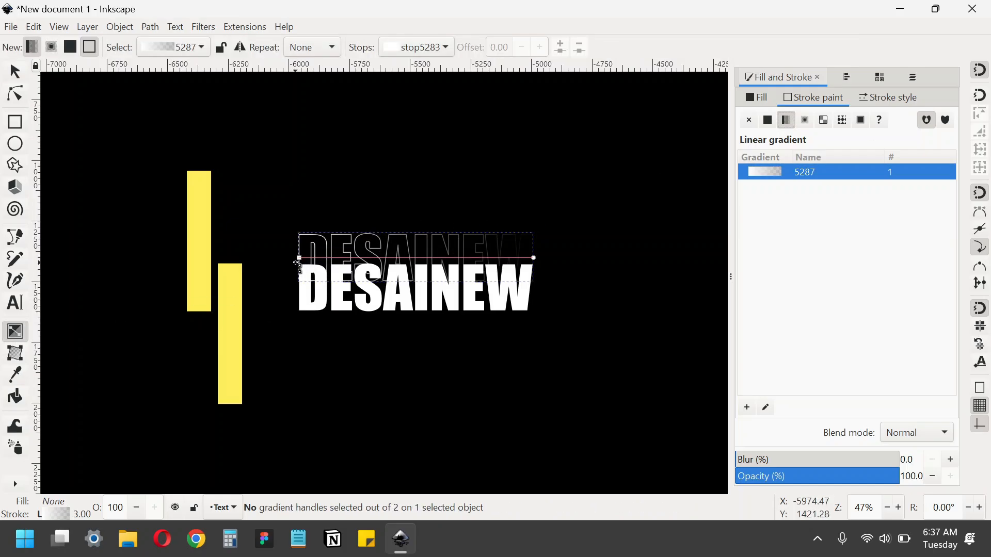
mouse_move(318, 254)
mouse_down()
mouse_move(376, 227)
mouse_move(416, 234)
mouse_up()
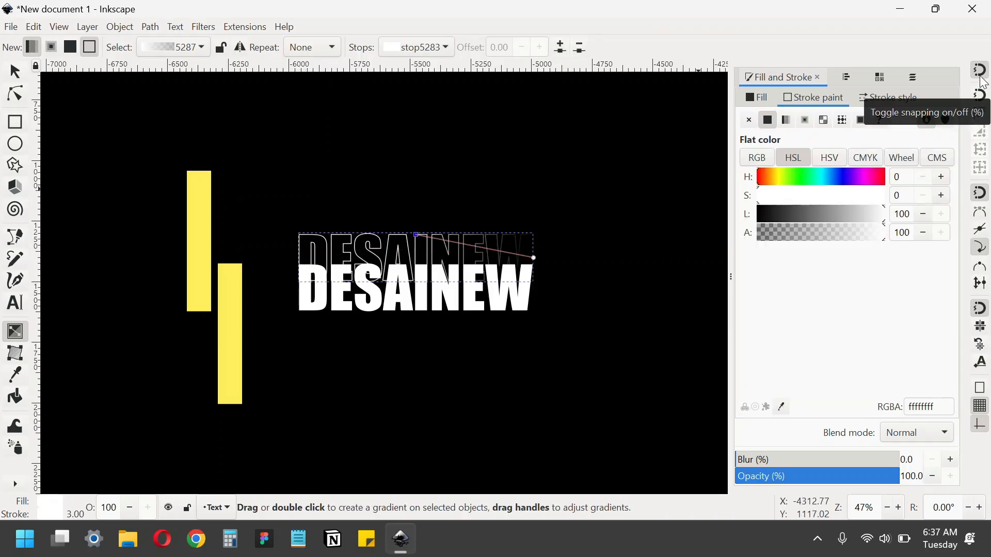
click(980, 73)
drag(534, 259, 420, 289)
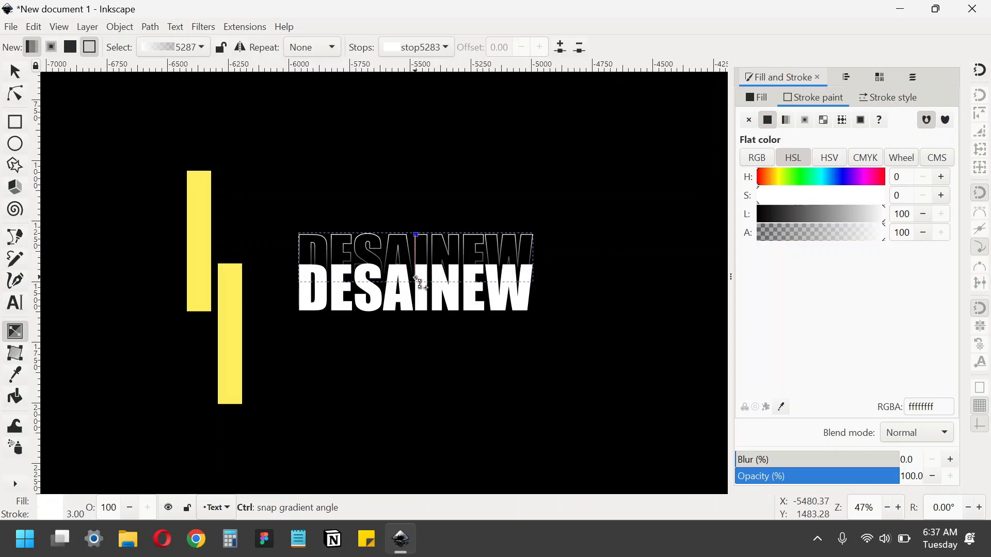
Add a mid stop at offset 0.50 with alpha 22 to the stroke gradient and extend the gradient's ends to the outline's edges.
click(417, 281)
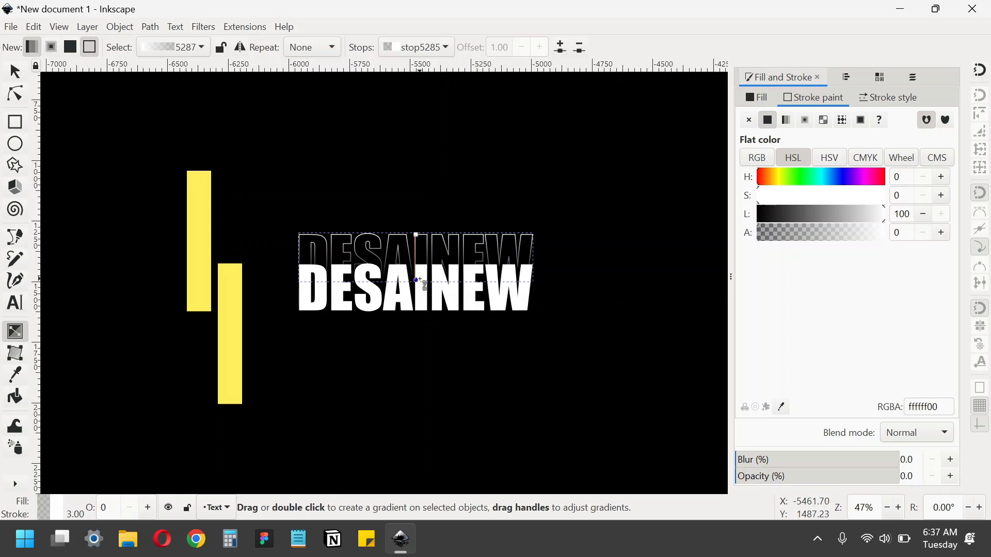
click(416, 235)
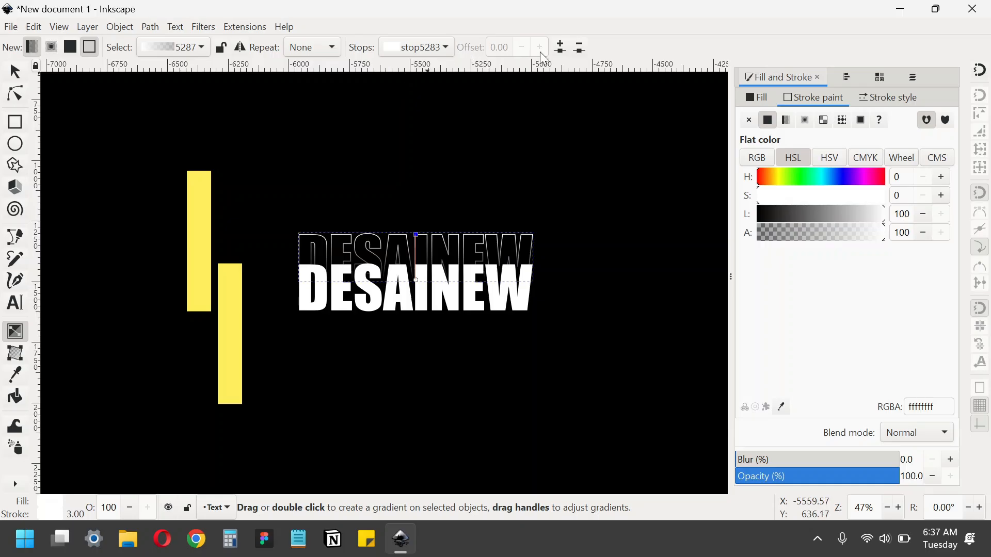
click(562, 50)
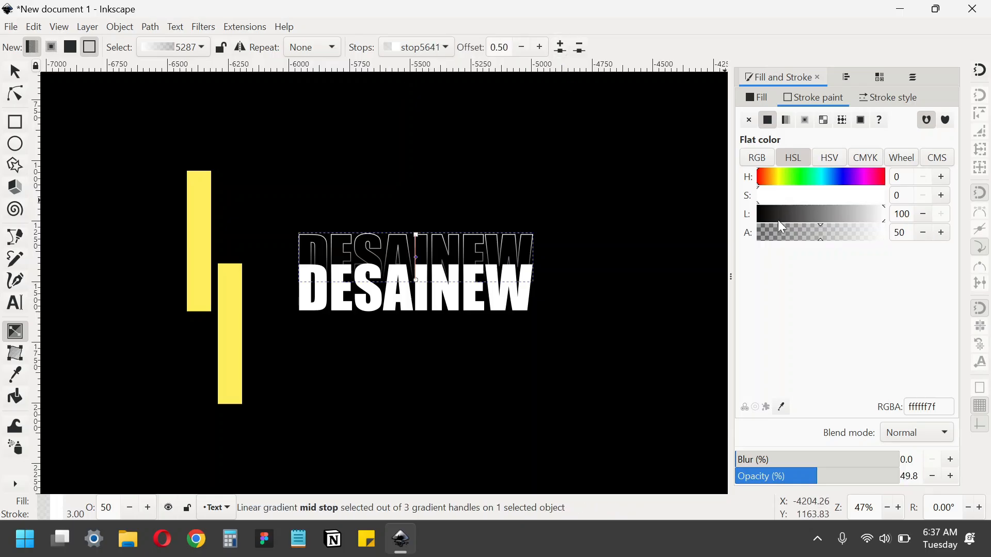
drag(804, 229, 785, 226)
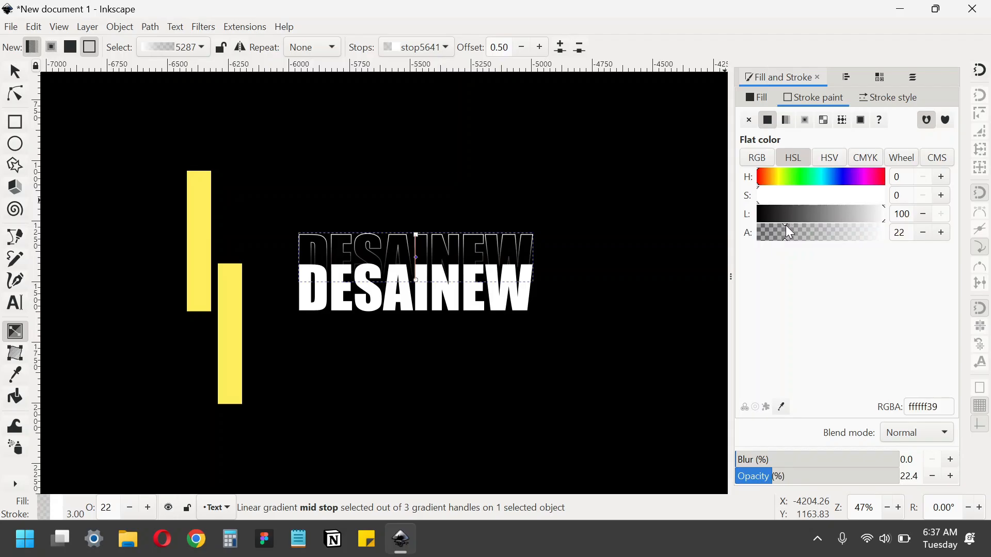
click(417, 238)
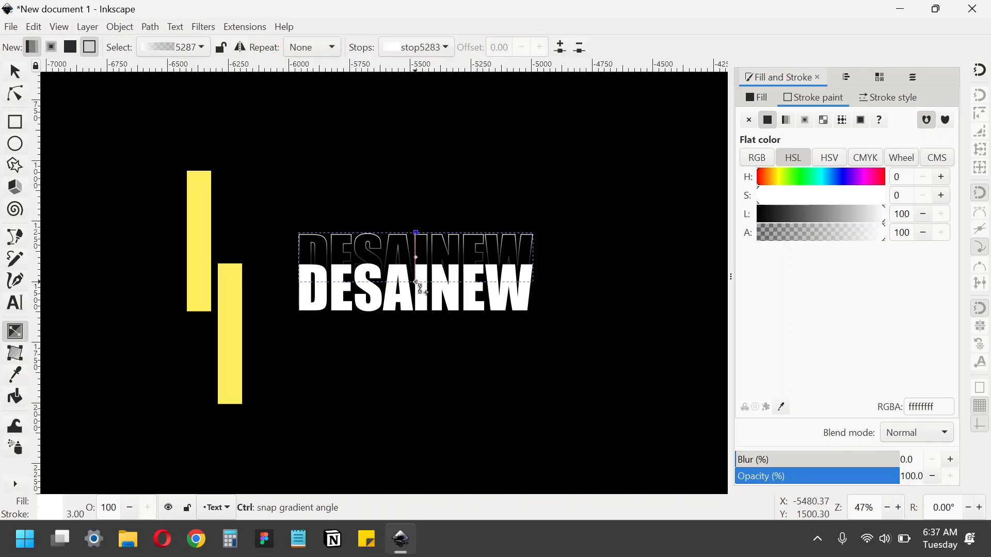
click(15, 71)
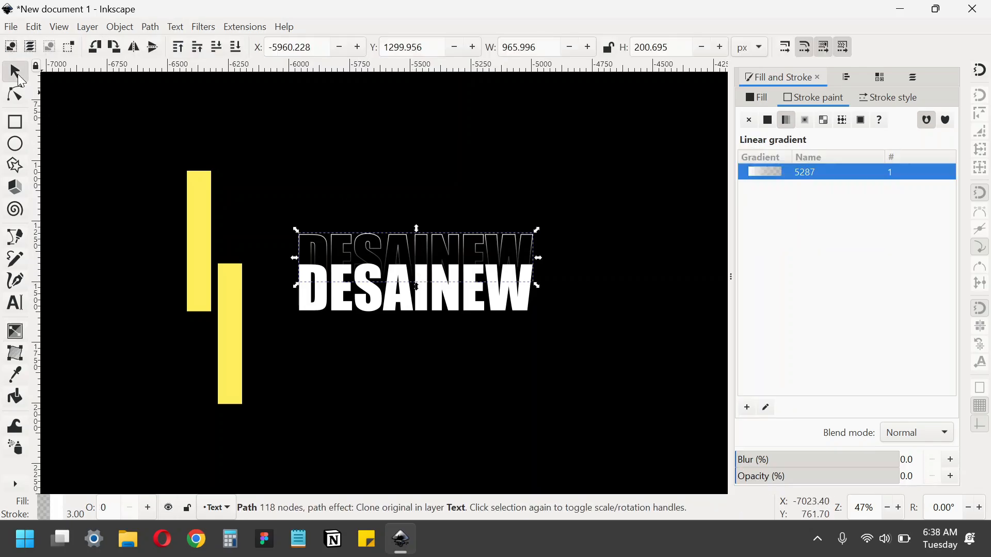
Set the stroke width of the DESAINEW outline above the white text to 4 px.
click(877, 98)
click(812, 127)
key(ctrl+a)
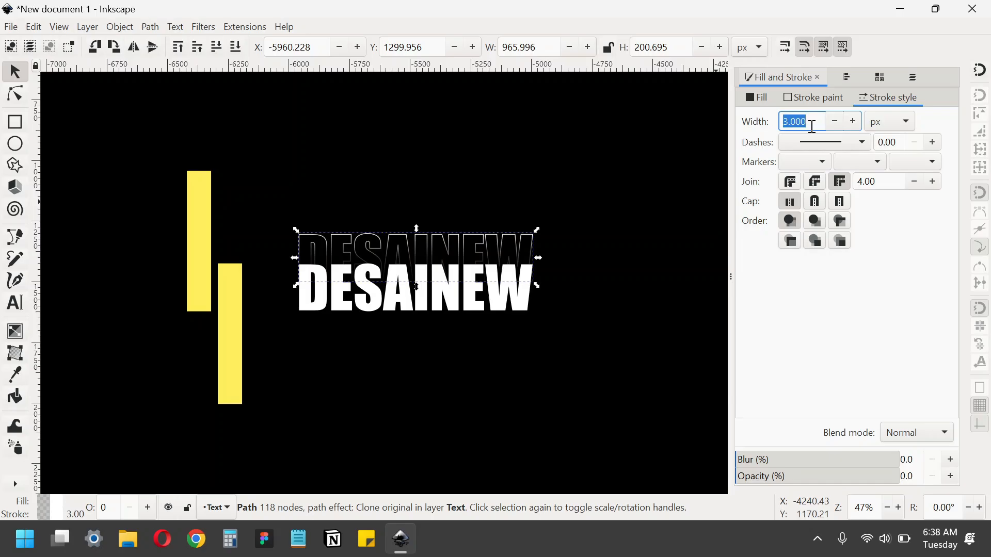
text(4)
key(Return)
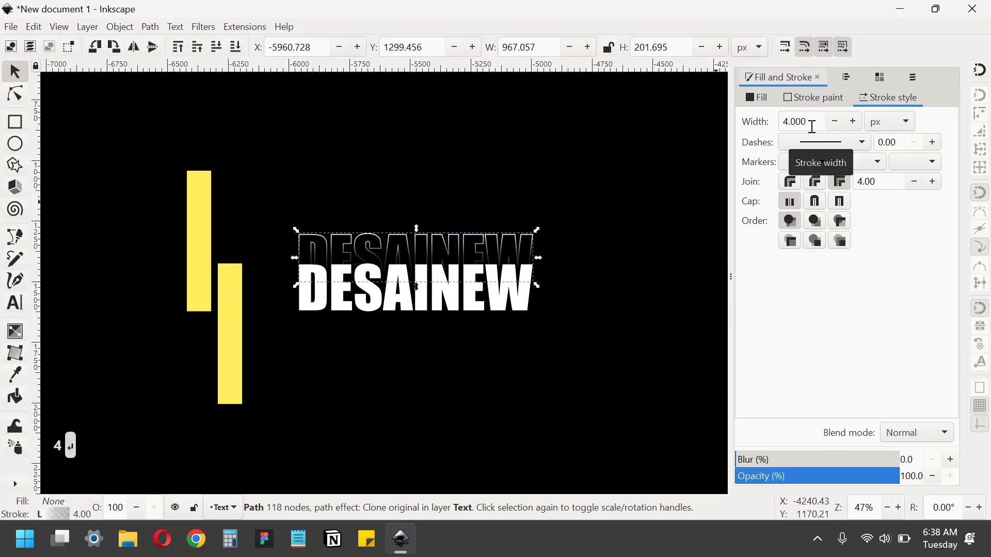
Duplicate the DESAINEW outline twice, stacking the copies upward so three overlapping outlines stand above the white text.
right_click(361, 245)
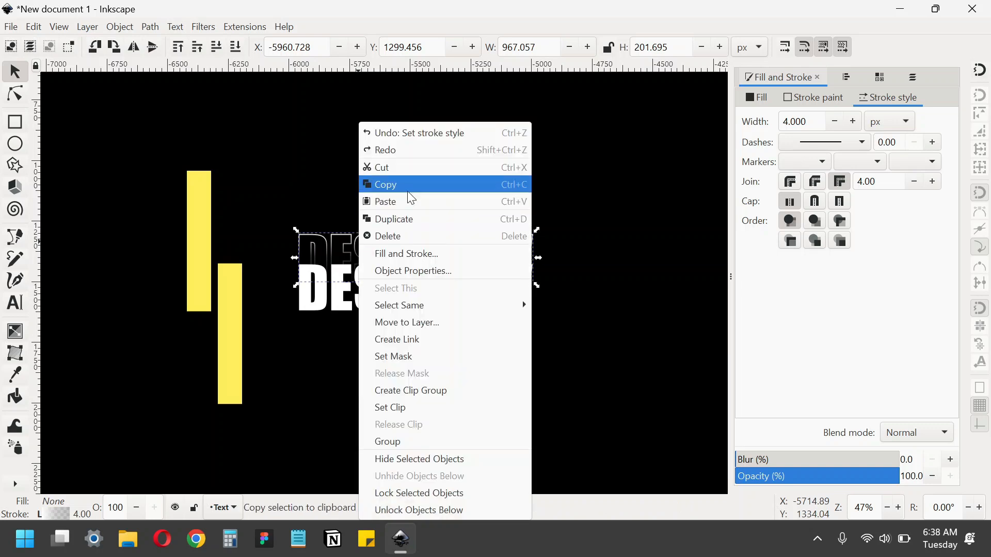
click(401, 219)
drag(346, 248, 343, 195)
right_click(348, 221)
click(381, 221)
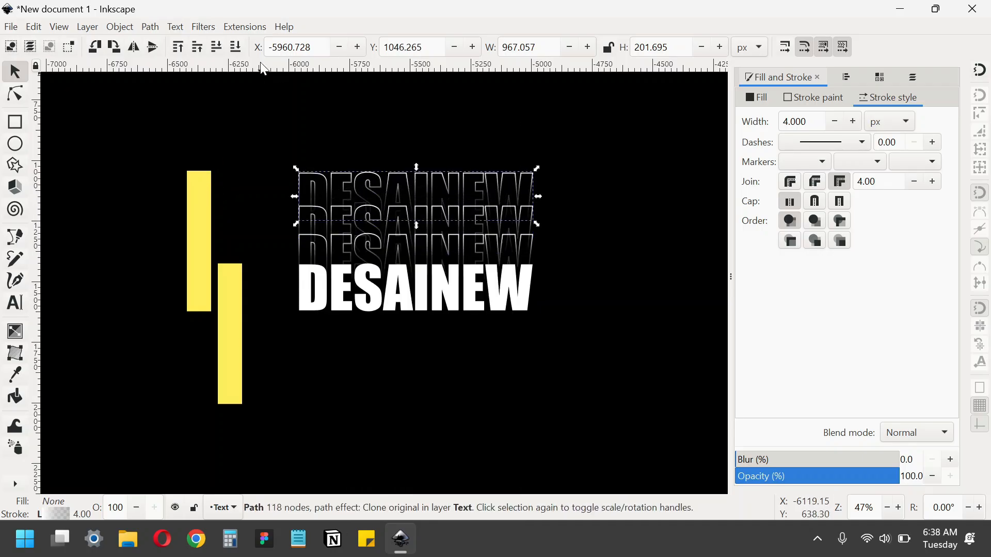
Align the topmost outline's top edge with the top of the upper yellow bar, relative to the last selected object.
shift+click(197, 188)
key(ctrl+shift+a)
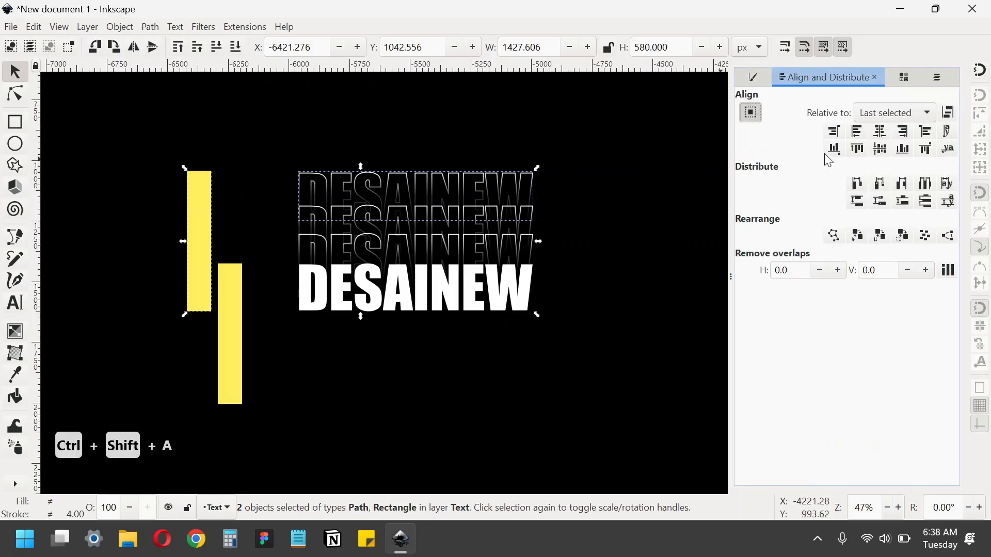
click(856, 150)
click(648, 177)
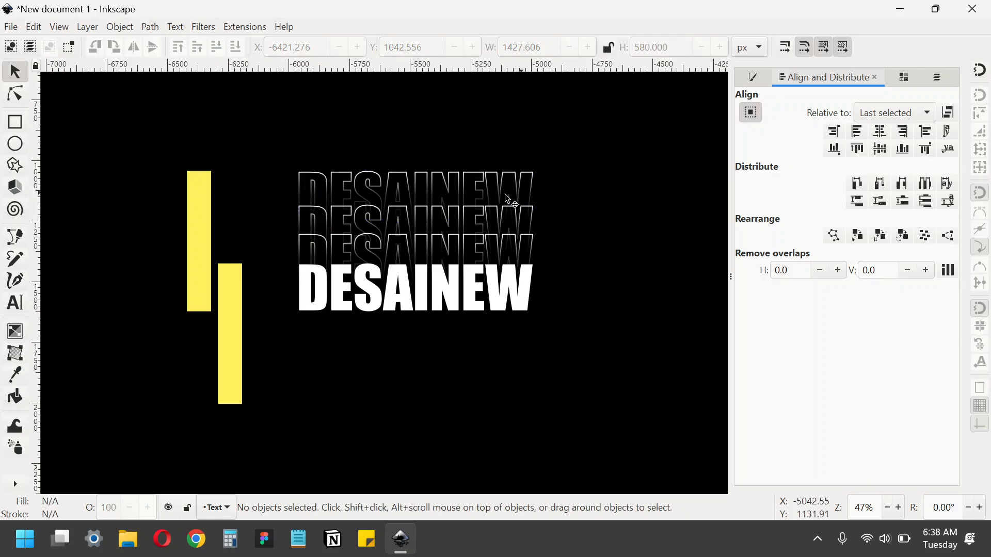
Distribute the white DESAINEW text and the three outlines above it vertically with equal gaps.
drag(270, 127, 591, 351)
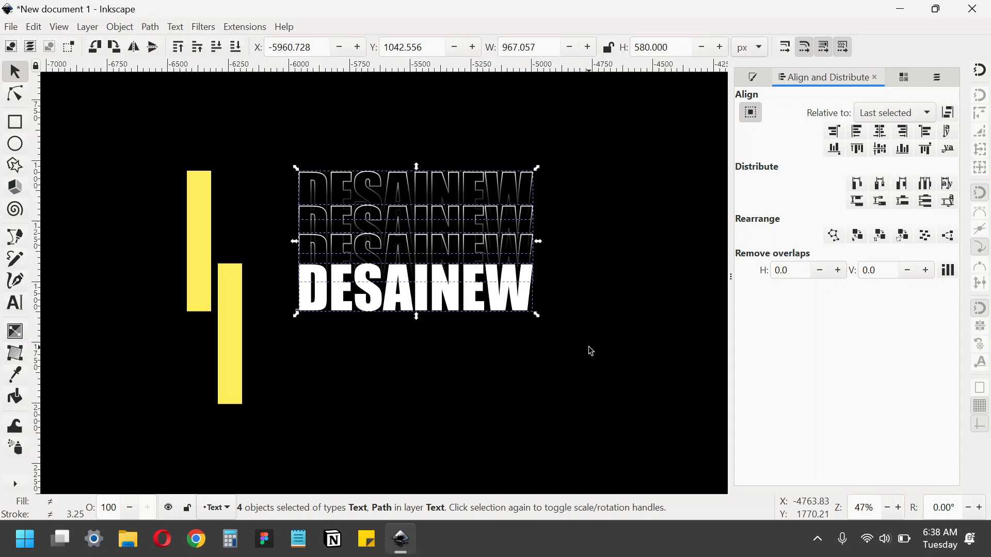
click(926, 203)
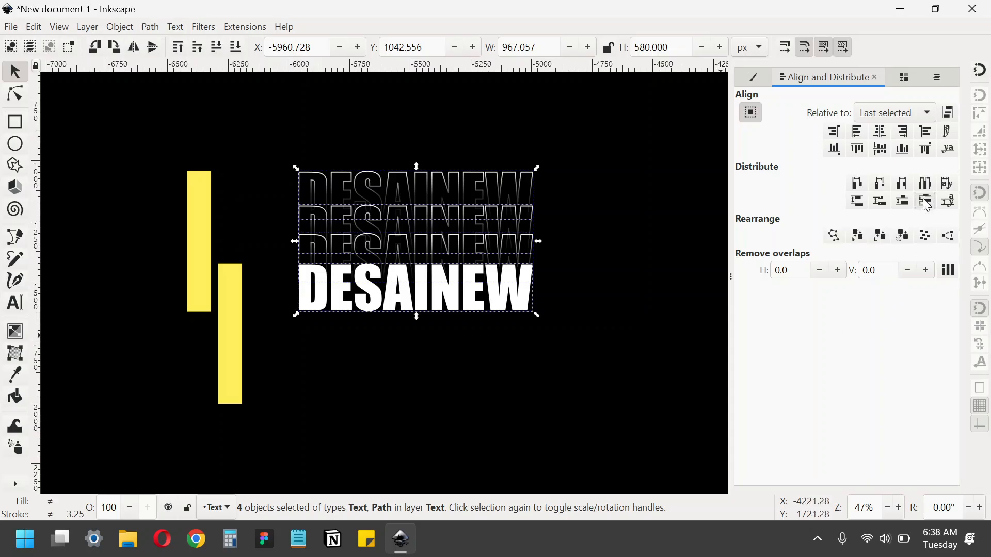
click(708, 309)
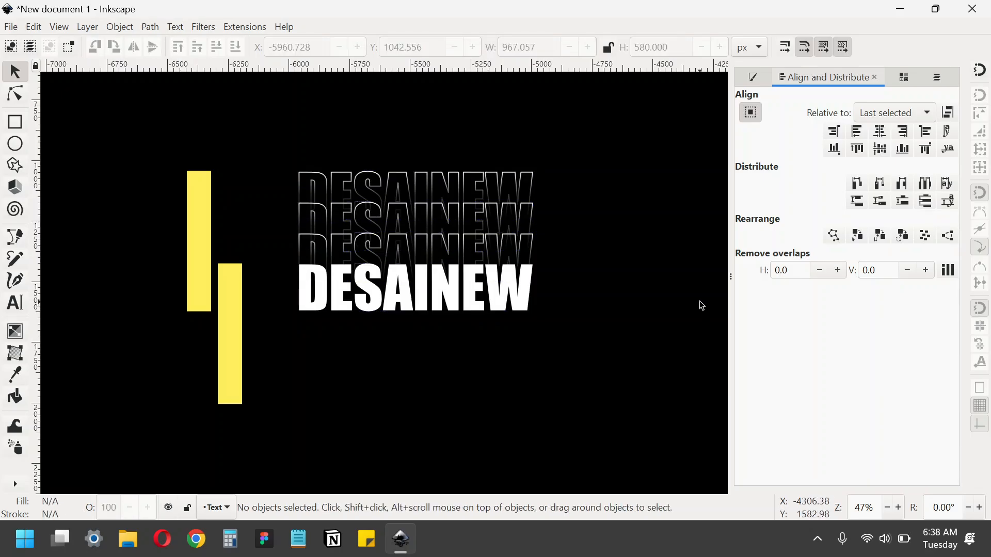
Duplicate the outline just above the white text, place the copy below the text, and reverse its stroke gradient.
click(419, 244)
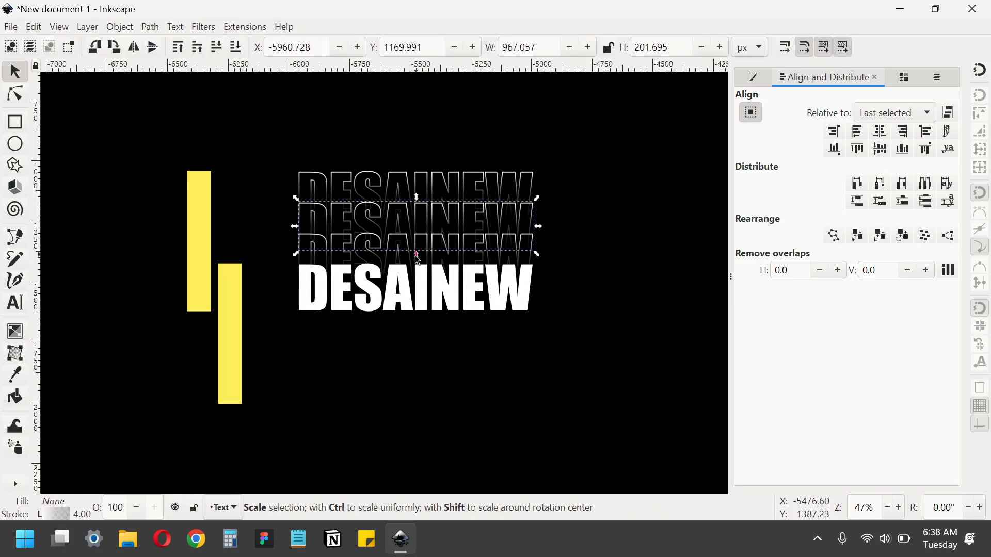
click(410, 264)
right_click(410, 264)
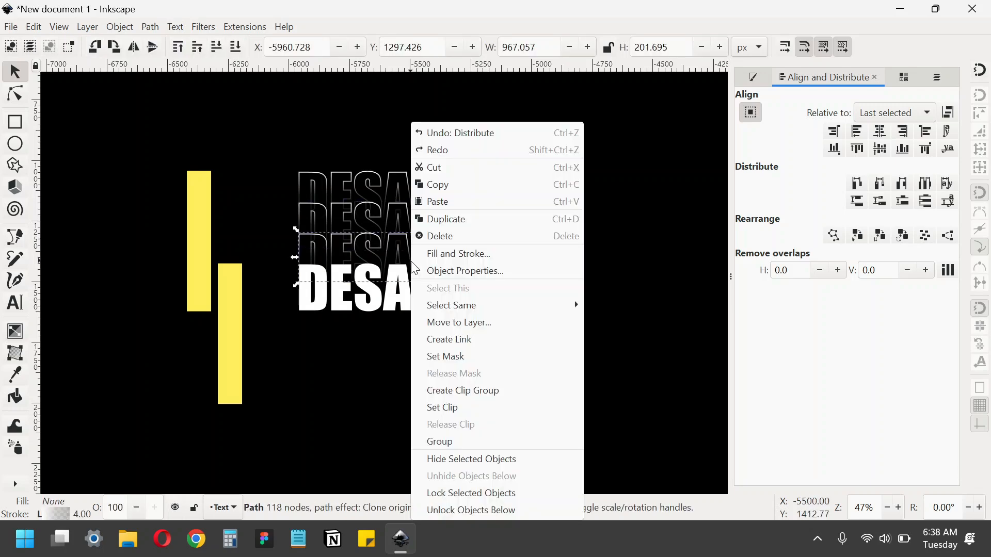
click(450, 221)
drag(383, 247, 381, 329)
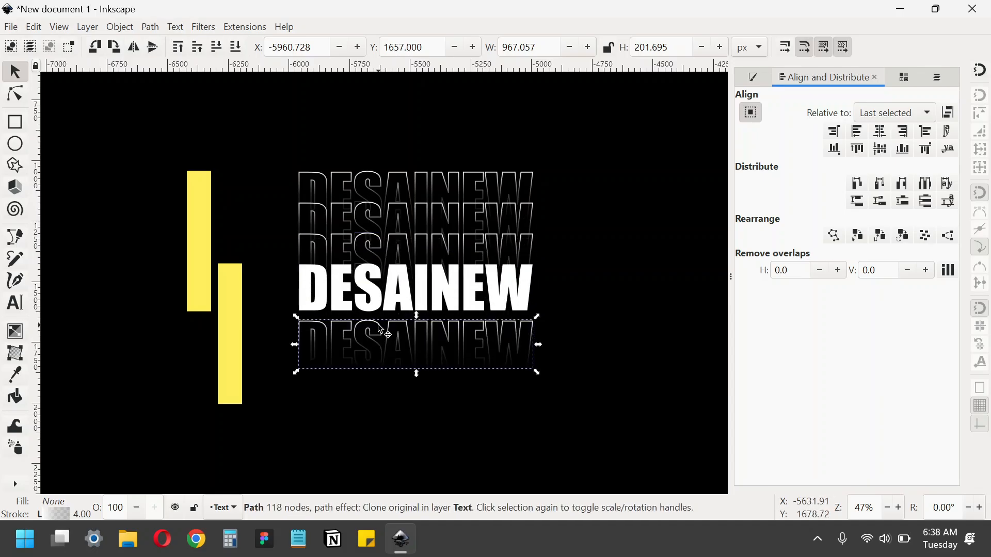
click(15, 333)
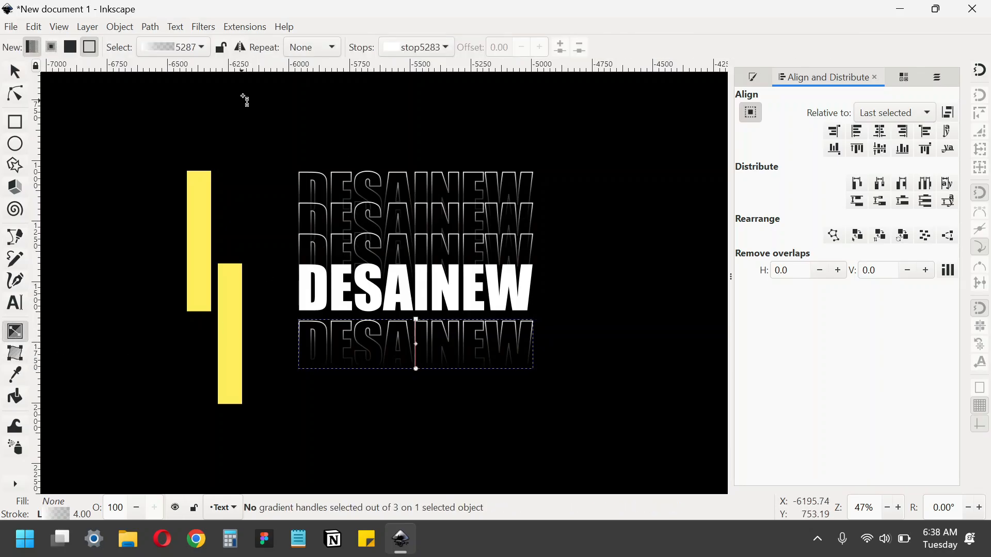
click(239, 46)
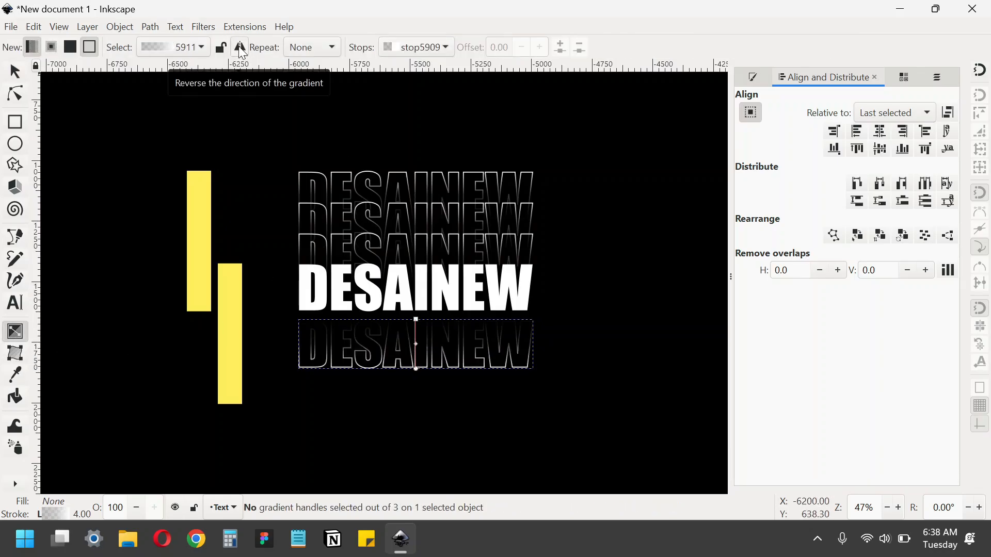
Tuck the reversed outline under the white text and stack two duplicates of it further down.
click(16, 74)
drag(413, 359, 411, 405)
key(ctrl+d)
drag(607, 432, 289, 409)
Align the lowest outline's bottom edge with the bottom of the lower yellow bar.
click(312, 410)
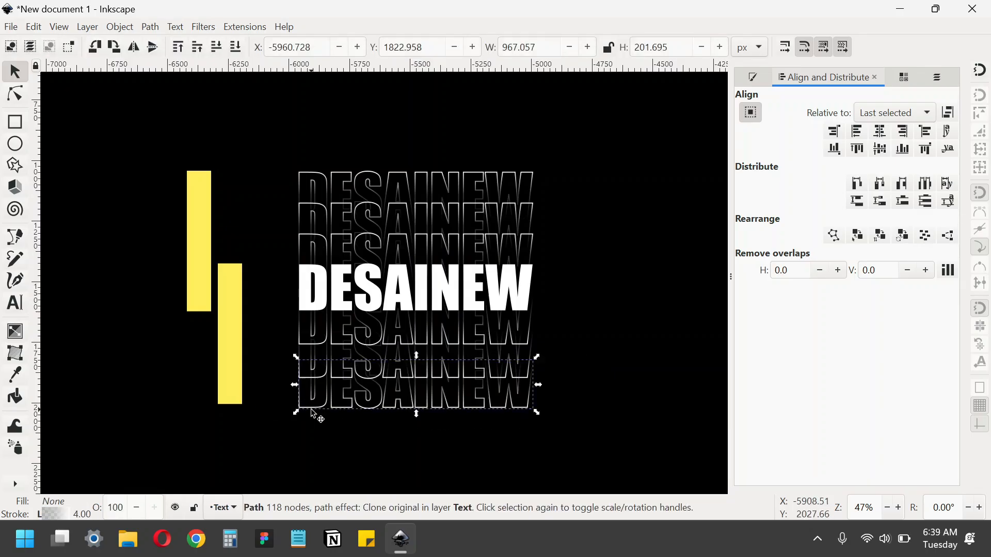
shift+click(239, 402)
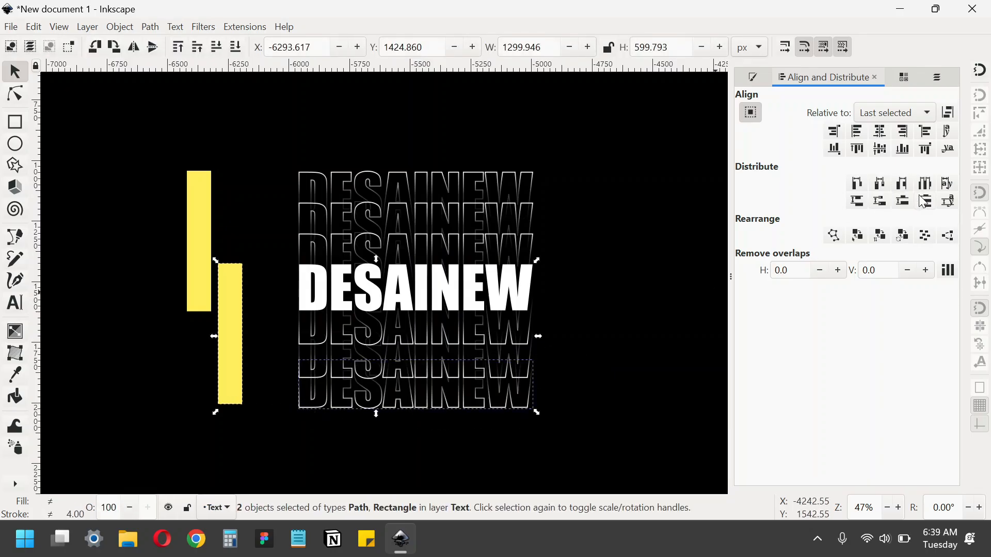
click(910, 152)
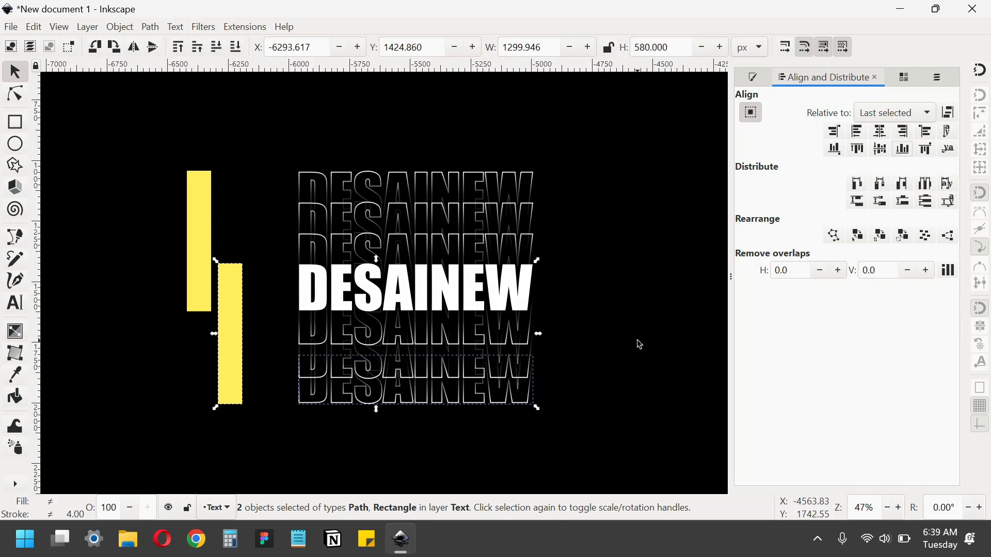
click(640, 344)
Distribute the white DESAINEW text and the three outlines below it vertically with equal gaps.
drag(625, 422, 236, 270)
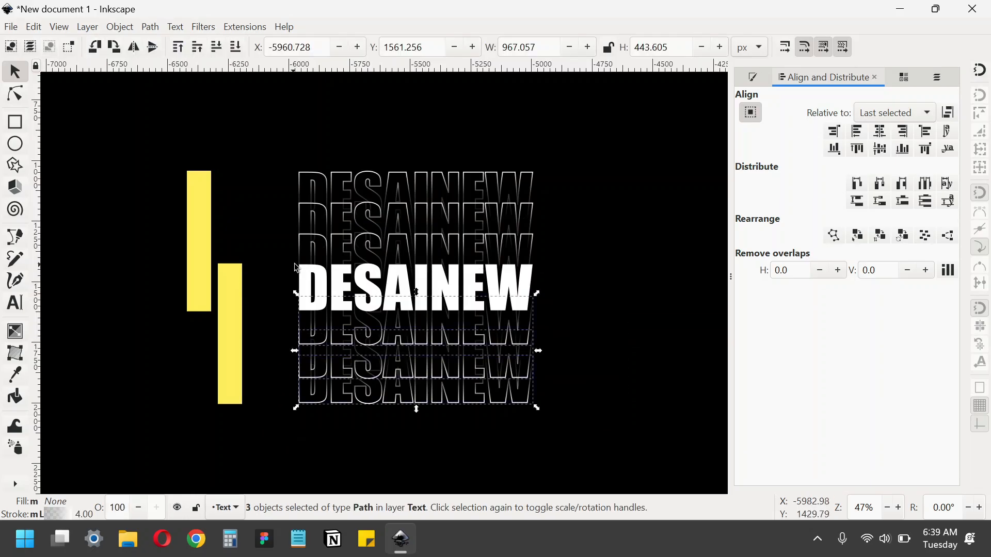
shift+click(323, 276)
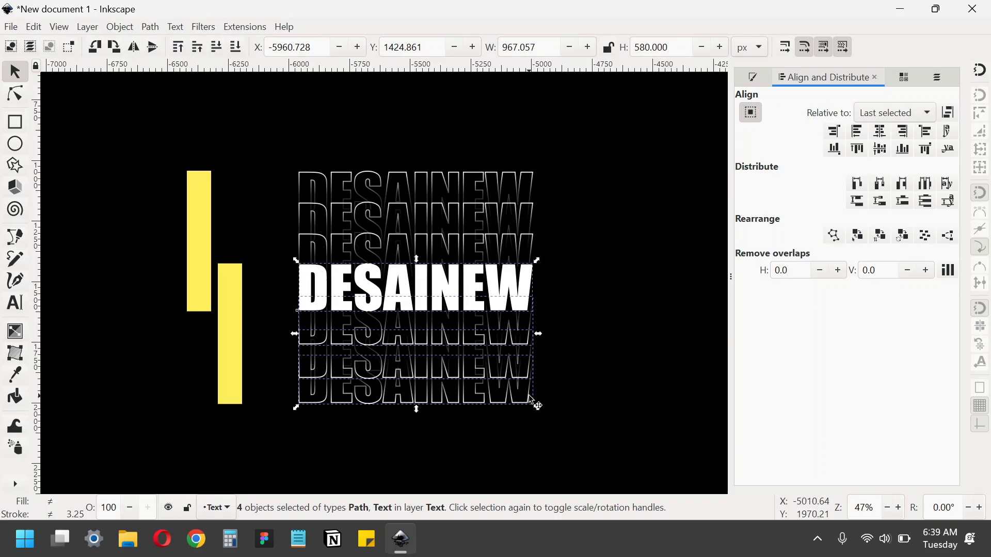
click(661, 446)
drag(662, 446, 233, 261)
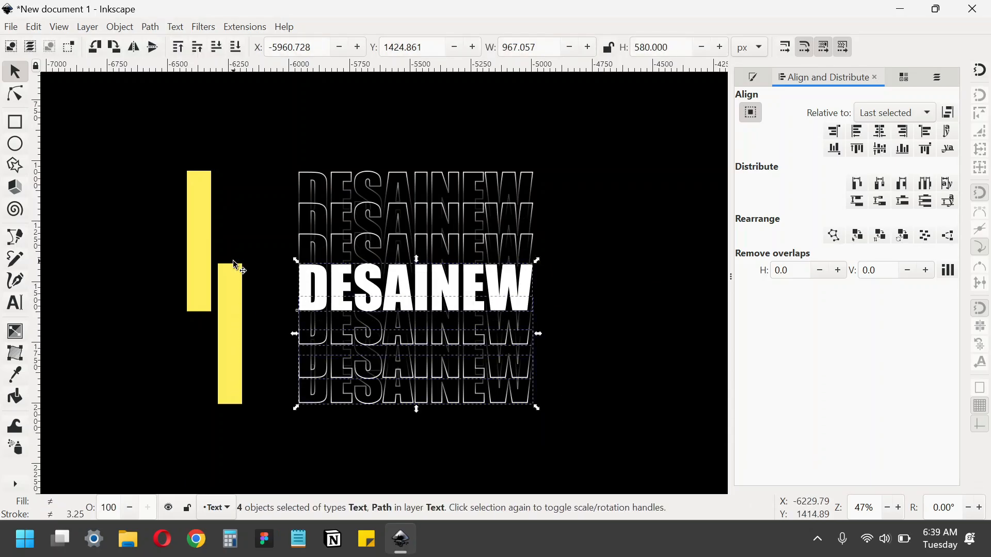
click(929, 204)
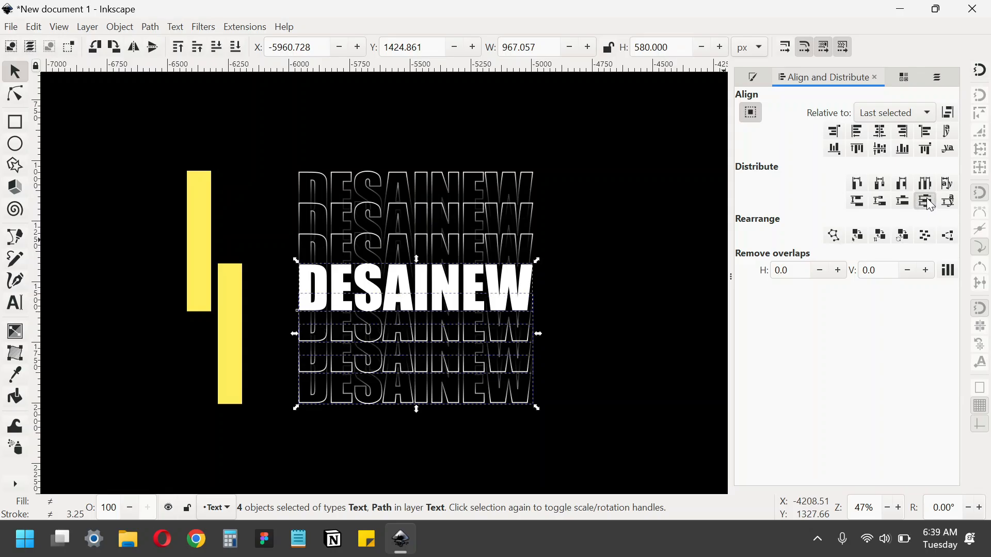
click(612, 329)
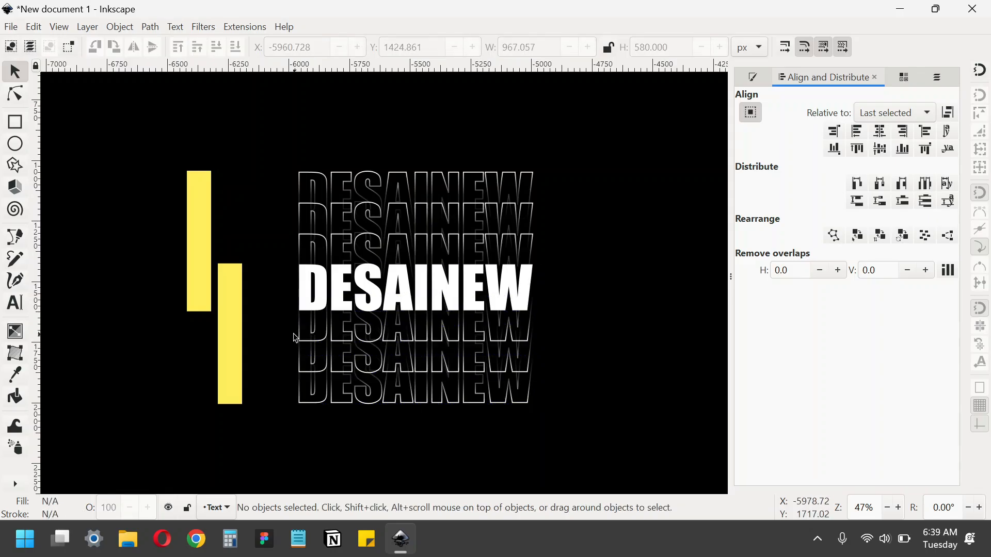
Delete both yellow bars beside the text stack.
click(227, 331)
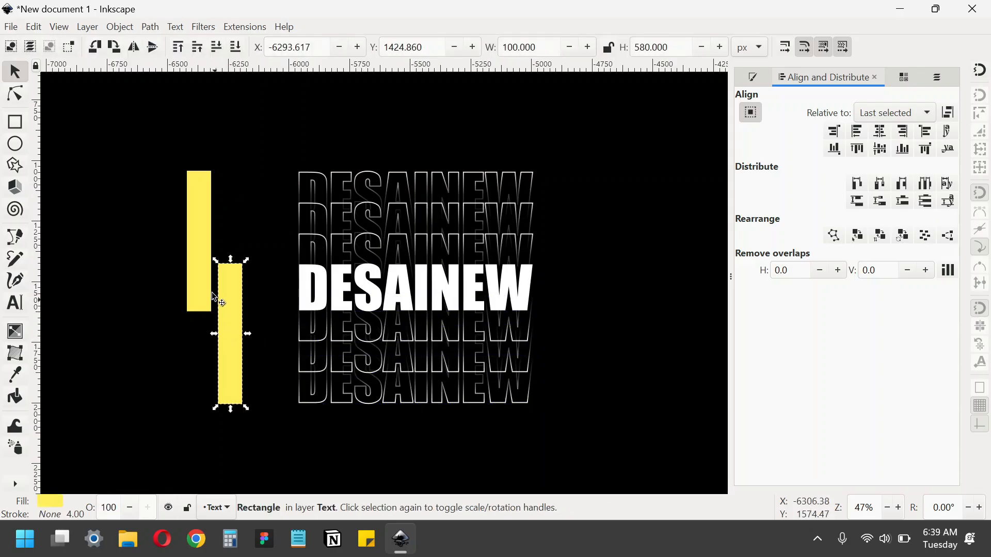
shift+click(201, 252)
key(Delete)
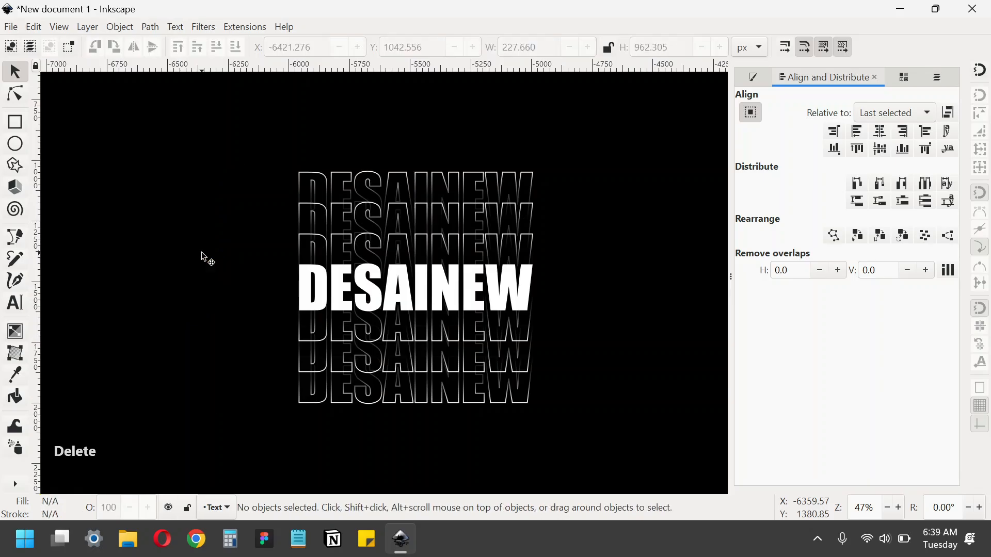
Test the linked outlines by replacing the white text with GIMP and then with BLENDER.
drag(564, 360, 530, 354)
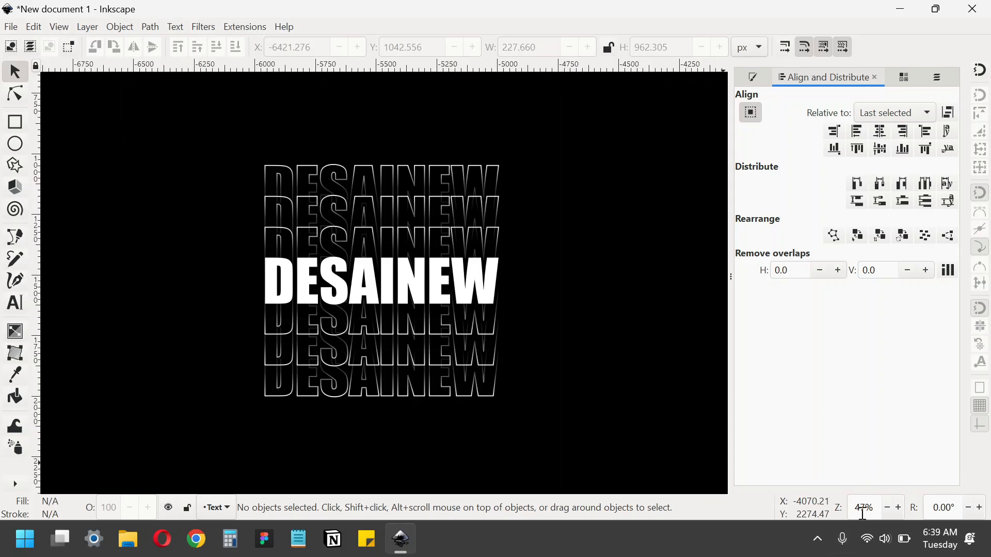
scroll(863, 511, up, 1)
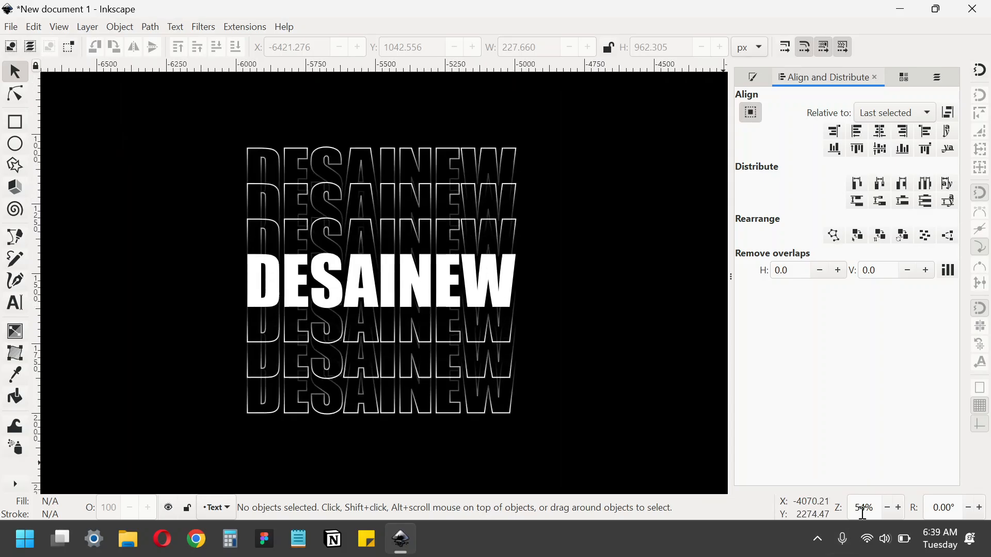
scroll(863, 513, down, 1)
drag(588, 436, 580, 435)
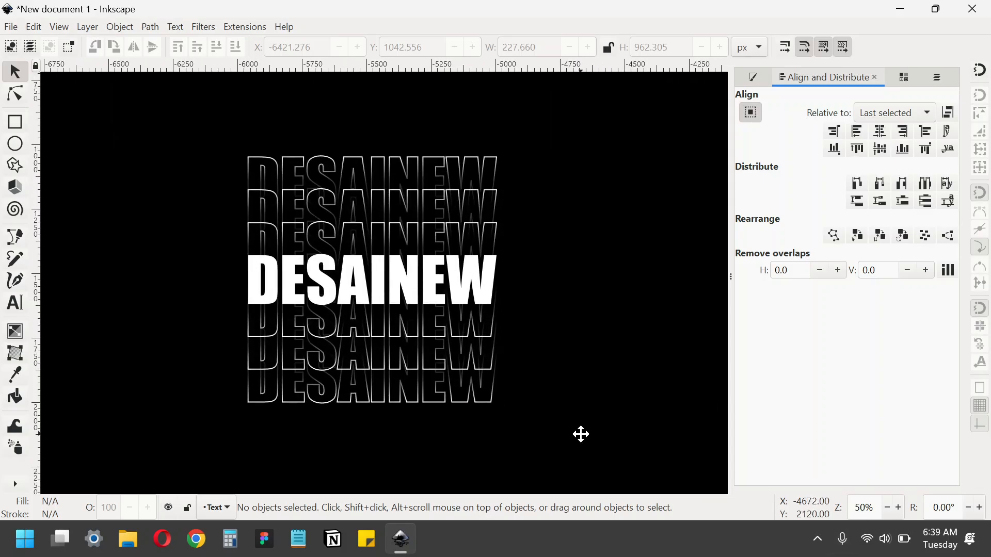
double_click(405, 282)
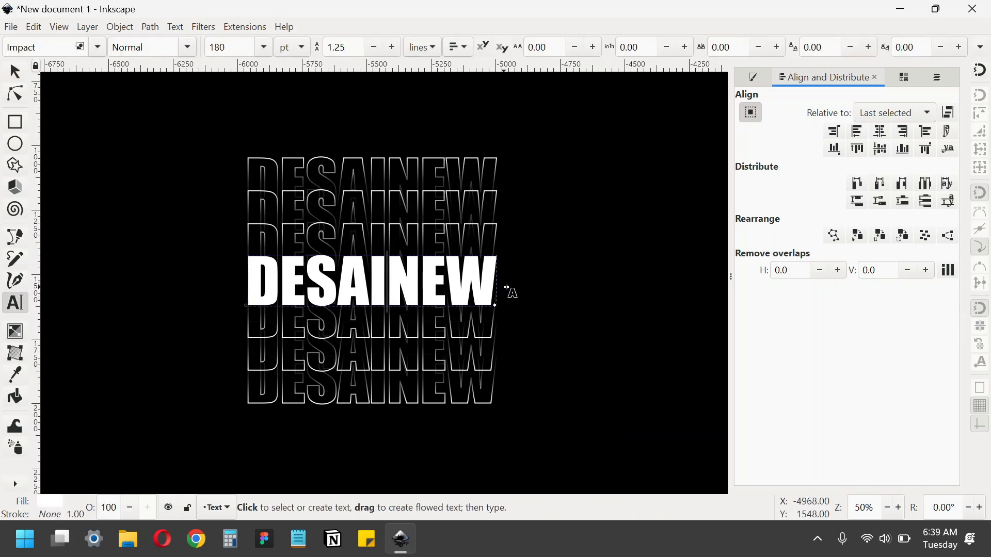
key(ctrl+a)
text(GIMP)
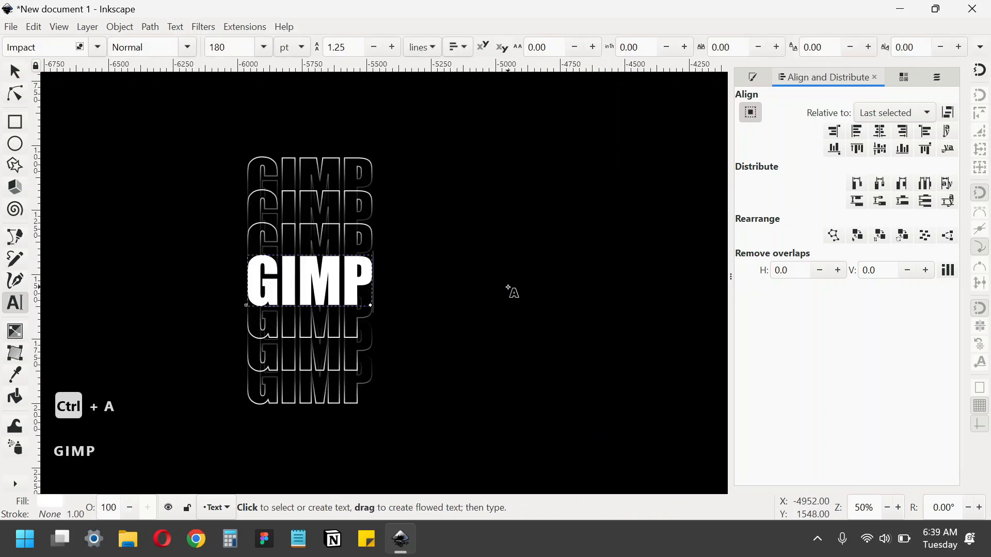
key(ctrl+a)
text(BLENDE)
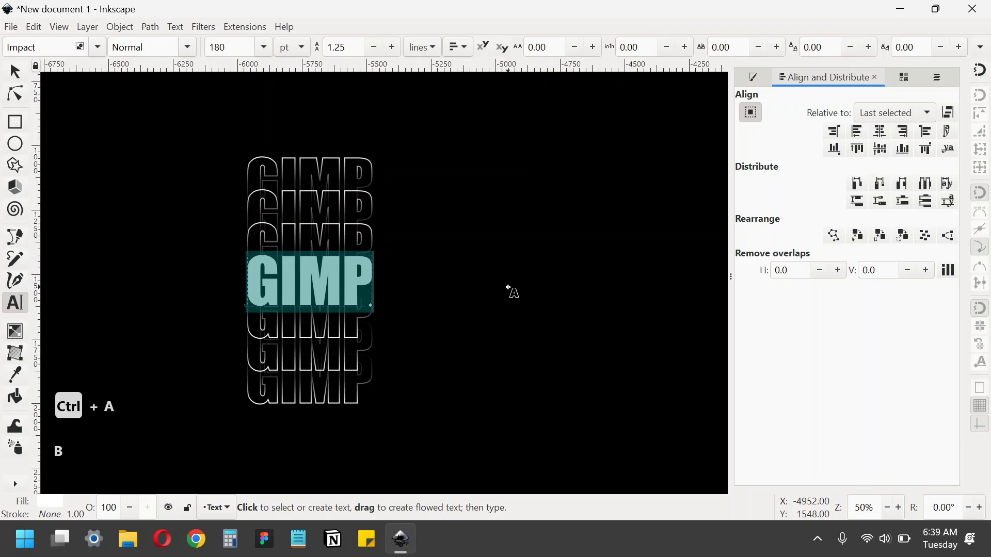
text(R)
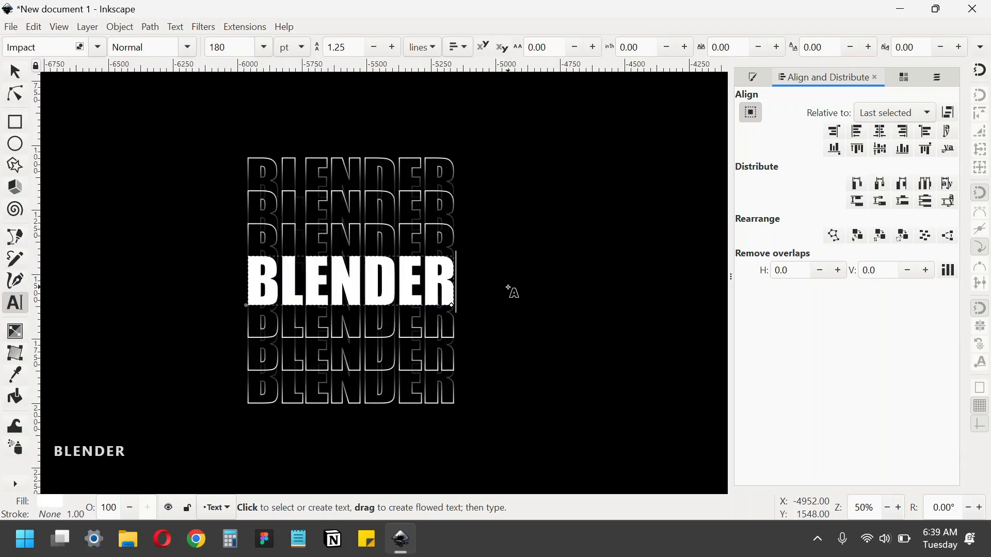
Replace the white text with KRITA and then with OPENSOURCE to test the linked outlines further.
key(ctrl+a)
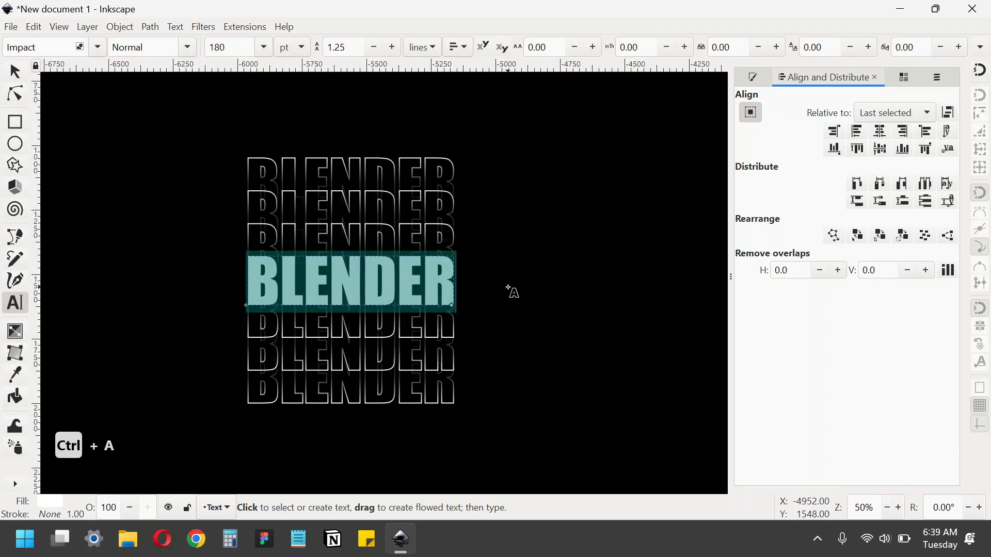
text(KRITA)
key(ctrl+a)
text(OPEN)
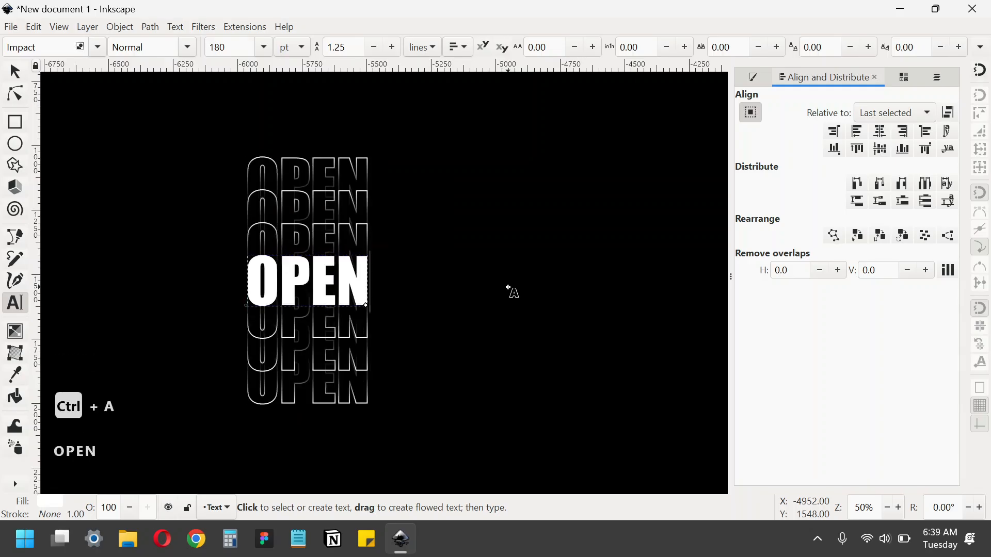
text(SOURCE)
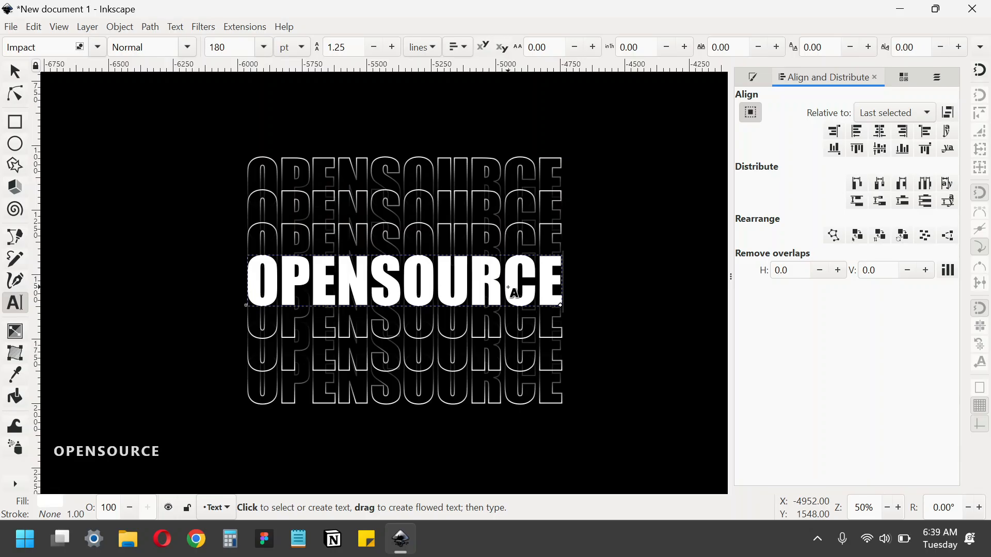
Change the white text back to DESAINEW and leave it deselected.
key(ctrl+a)
text(D)
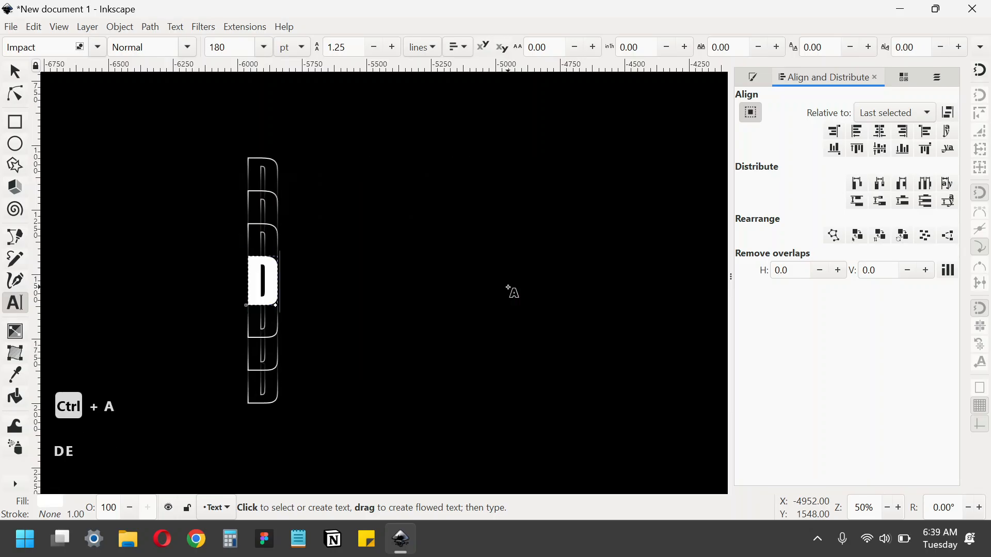
text(ESAINEW)
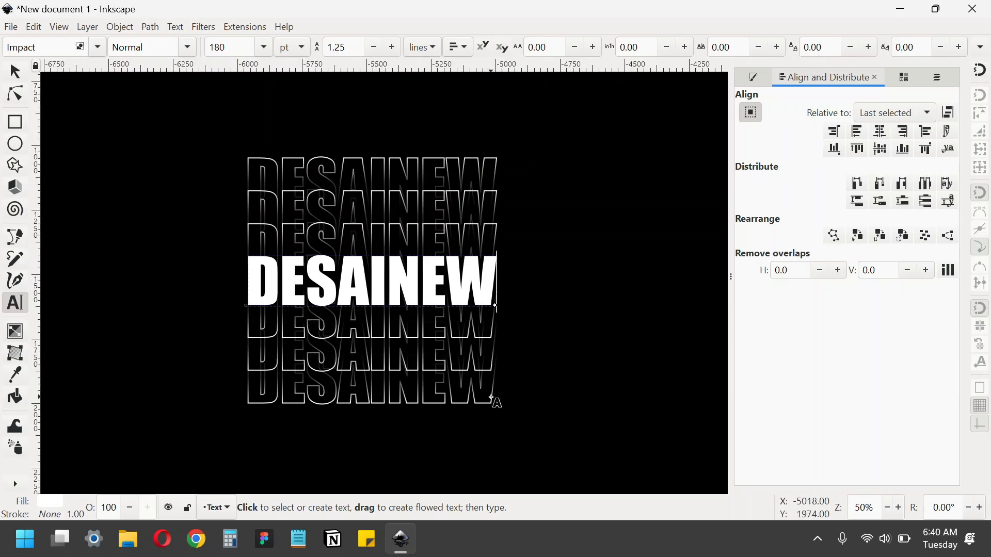
click(15, 71)
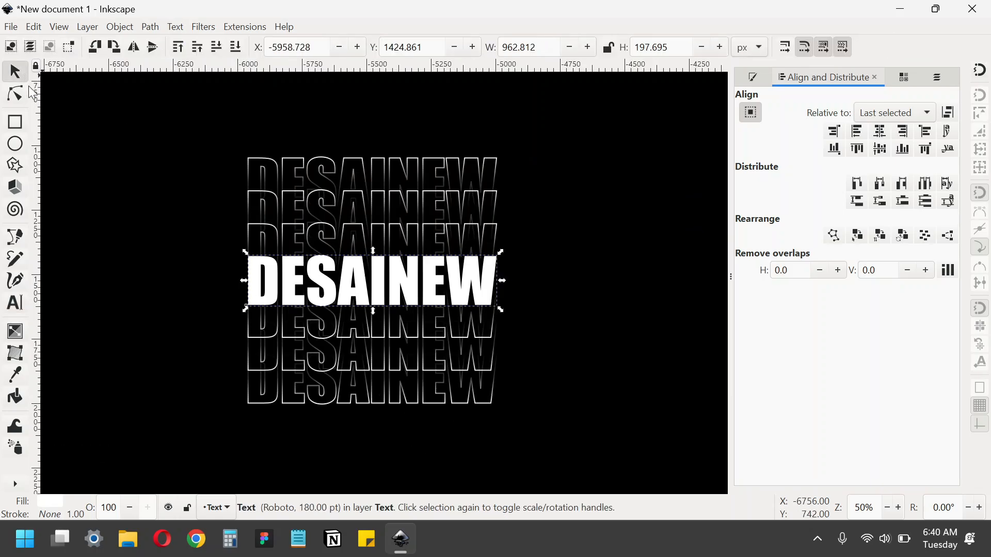
click(115, 190)
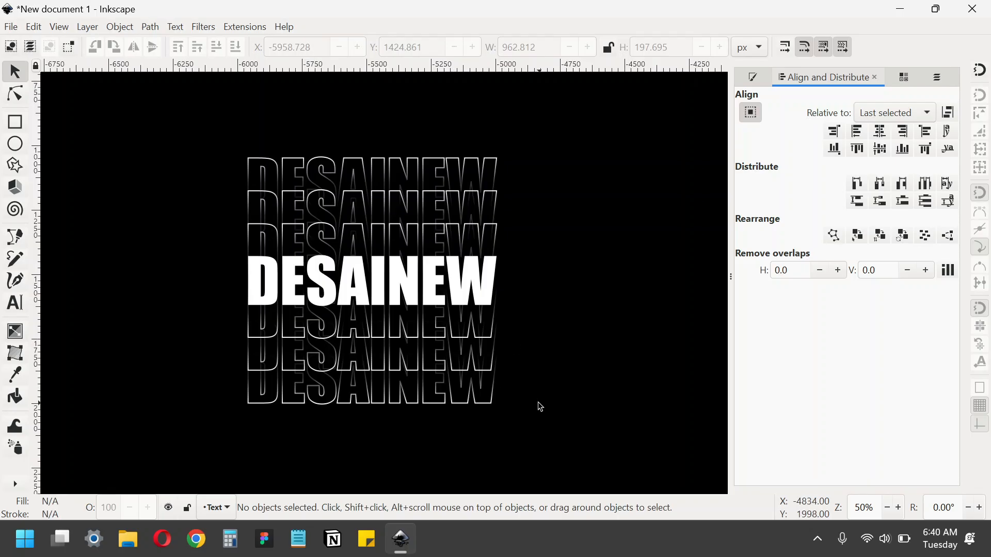